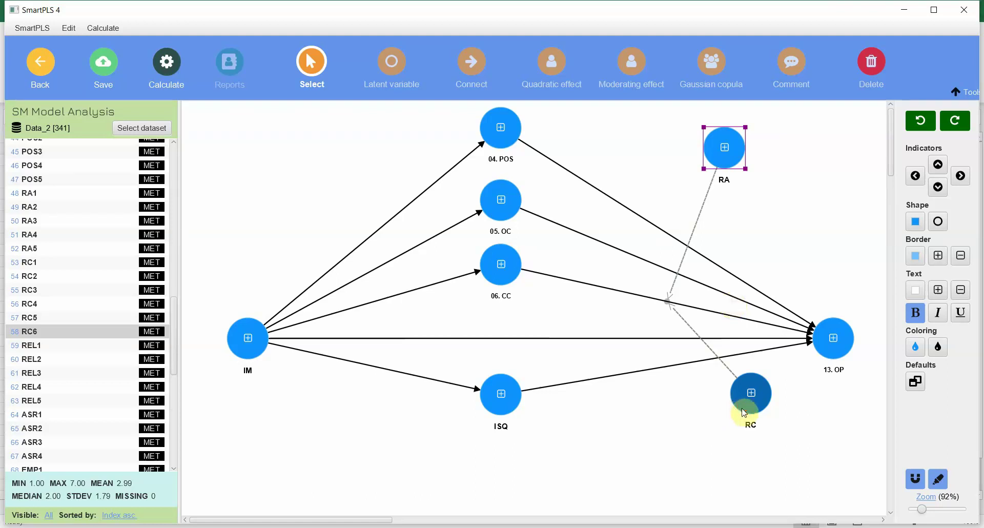
- Check the RA and RC moderators in the path model and shift the RA construct slightly down and to the right
left_click(748, 397)
left_click(680, 154)
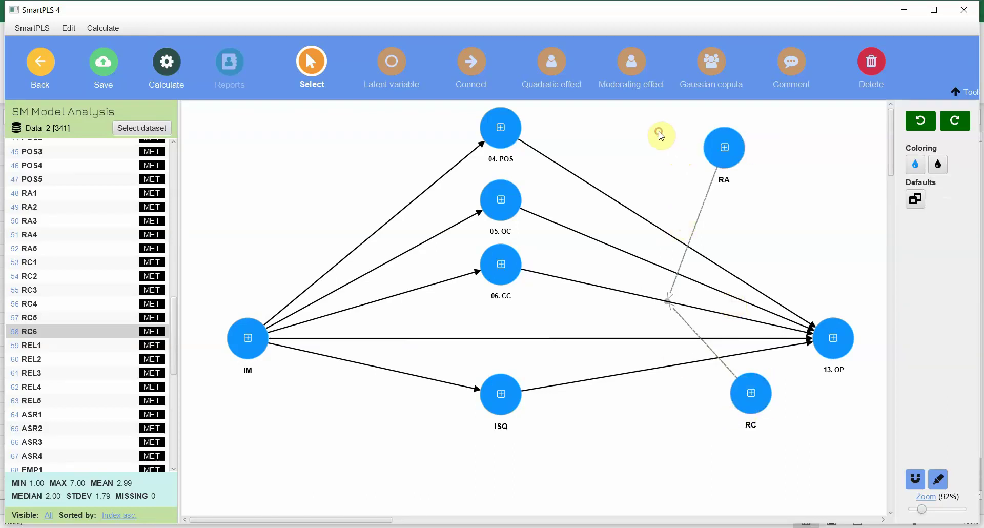
left_click(716, 148)
left_click(748, 410)
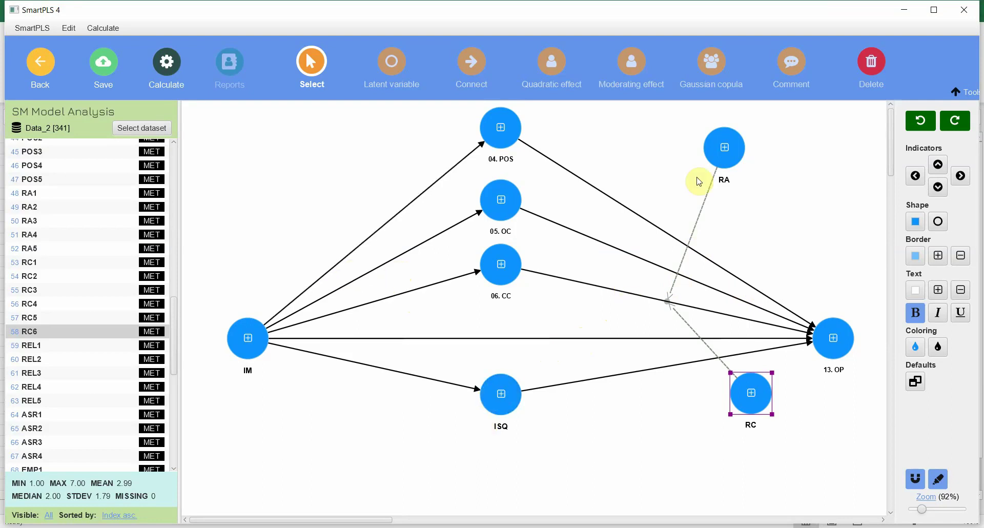
left_click(733, 161)
left_click_drag(733, 161, 754, 181)
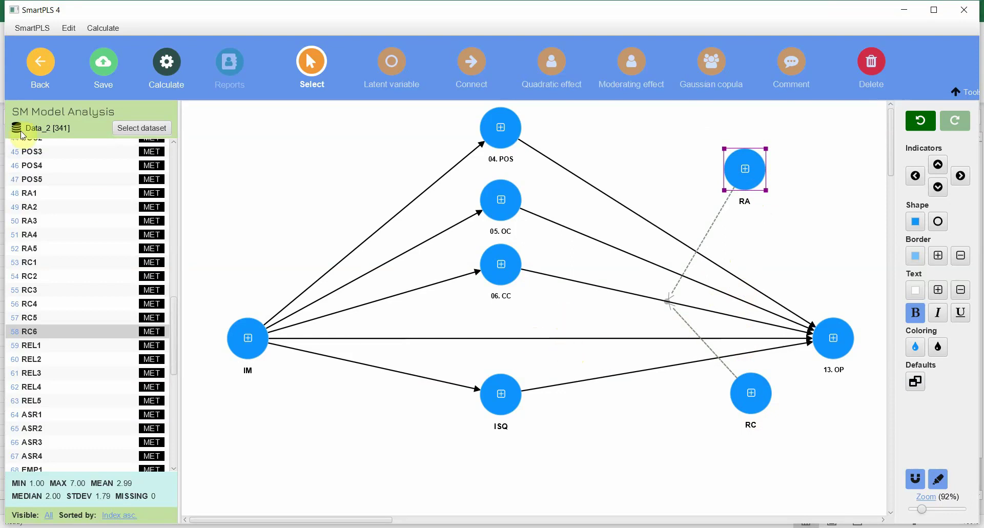
- Save the SM Model Analysis model and open the HOC Analysis with HO RS model from MyFirstModel
left_click(98, 65)
left_click(58, 67)
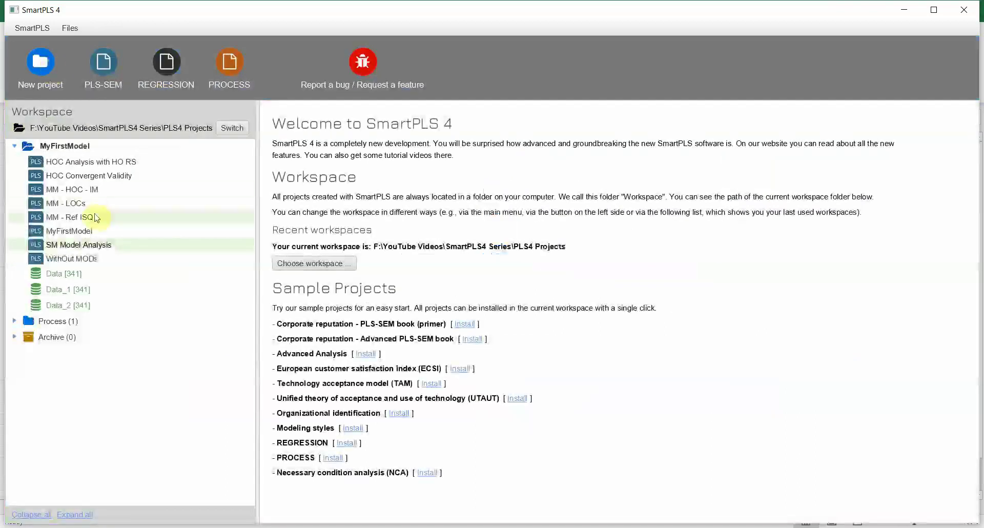
double_click(116, 168)
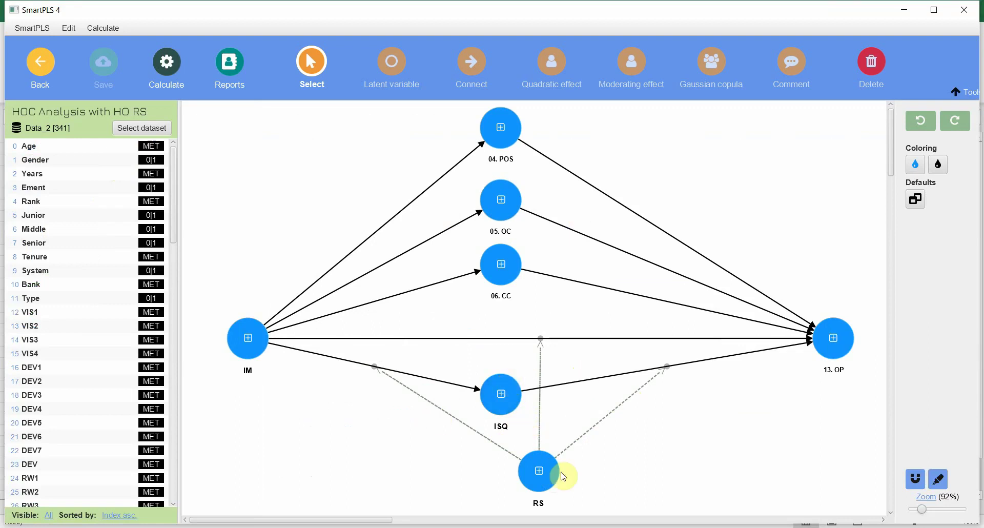
- Show the indicators of the RS construct and inspect its 11. RA and 12. RC indicators
left_click(531, 484)
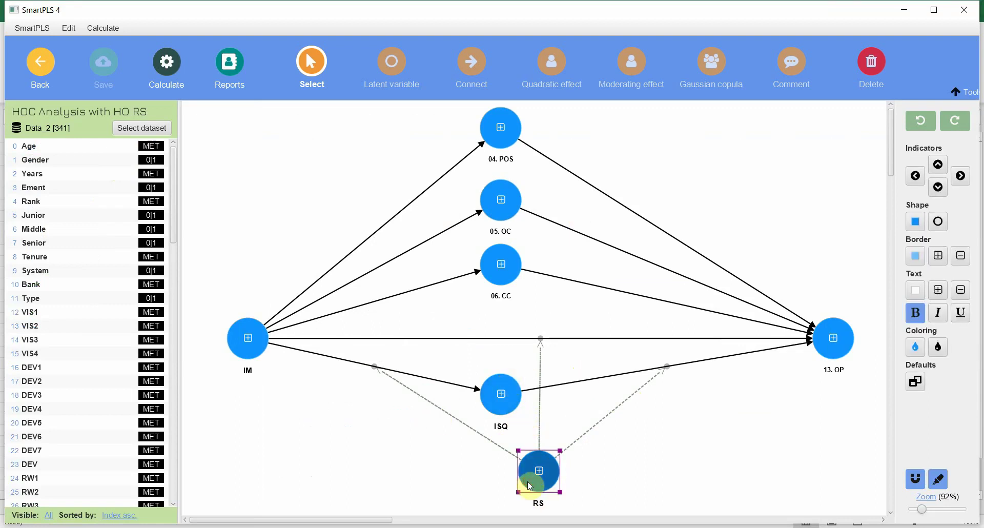
double_click(531, 485)
scroll(625, 484, "down", 2)
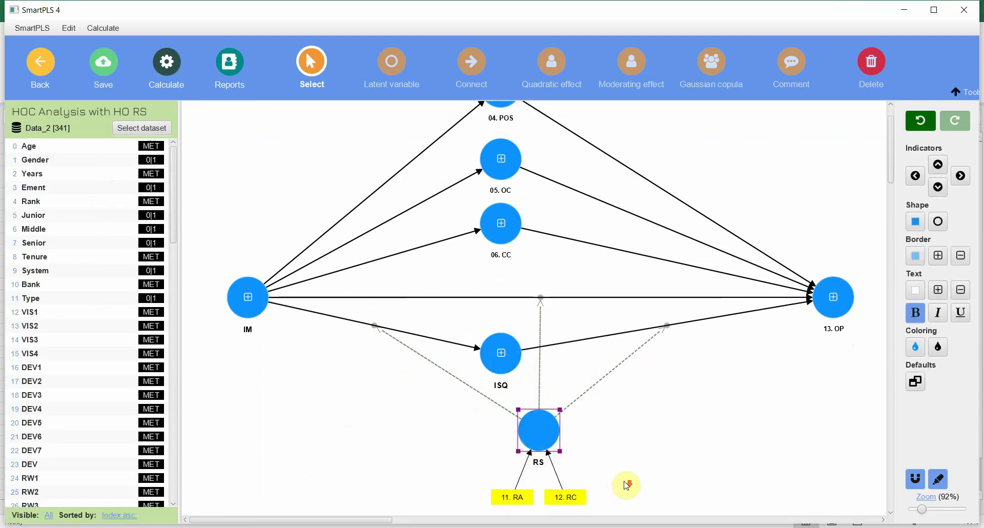
left_click(519, 500)
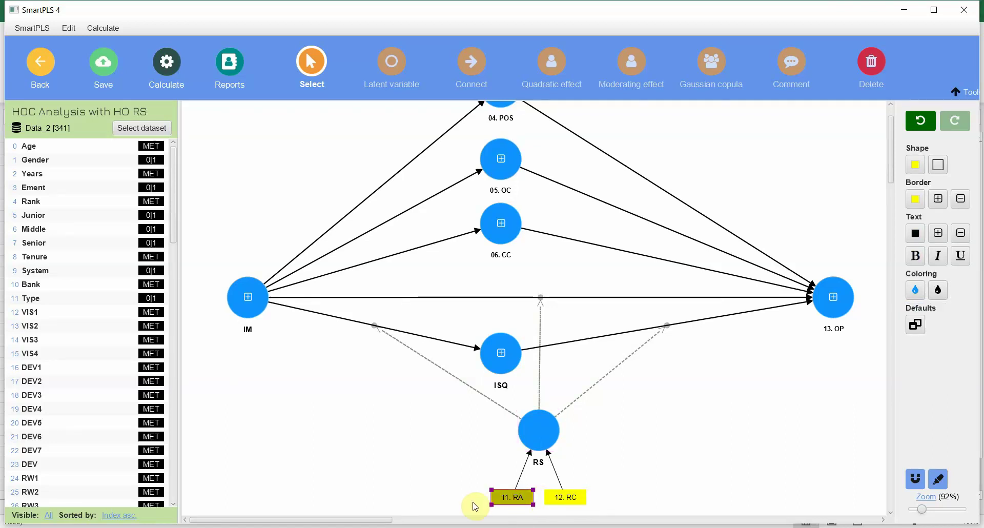
left_click(574, 505)
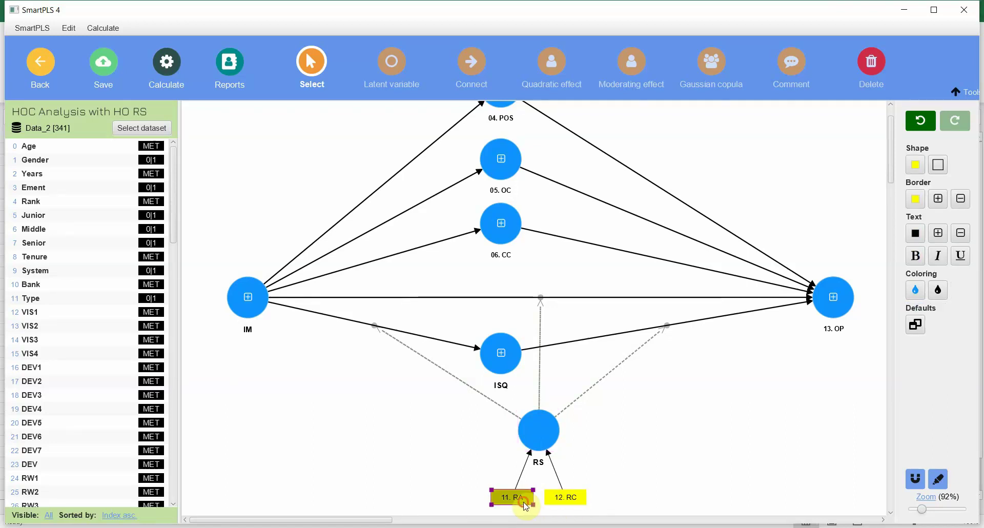
left_click(564, 496)
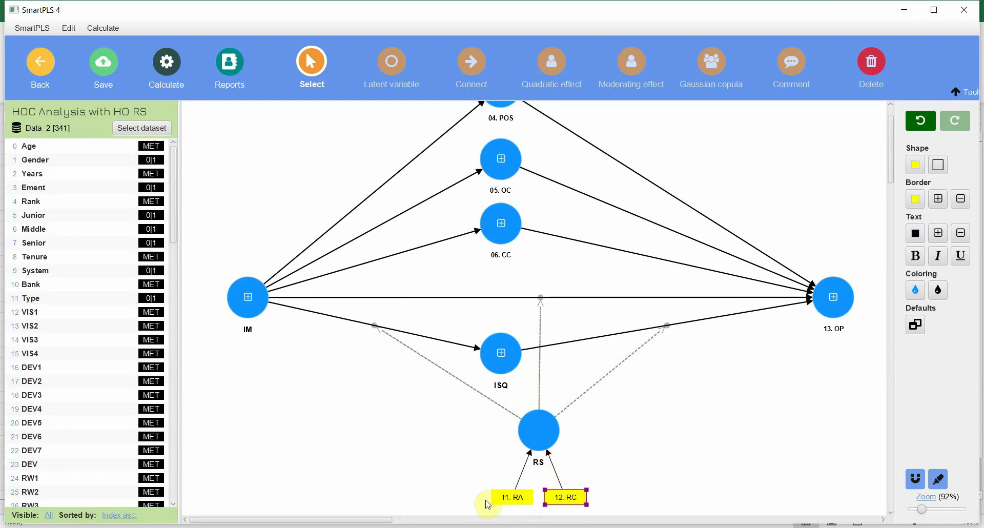
left_click(535, 435)
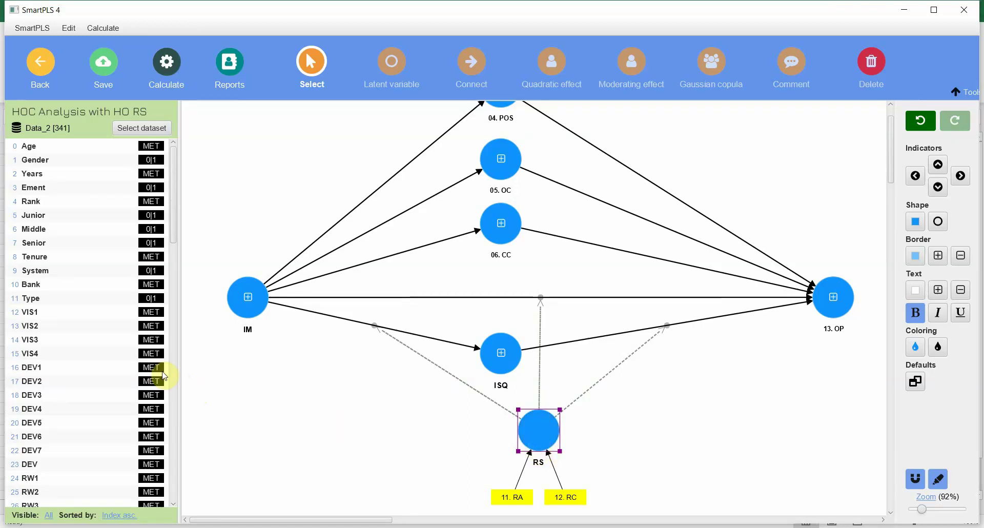
- Create another latent variable named RS from the 11. RA and 12. RC indicators, in the free area below IM
scroll(377, 352, "down", 2)
scroll(61, 346, "down", 2)
scroll(61, 346, "down", 3)
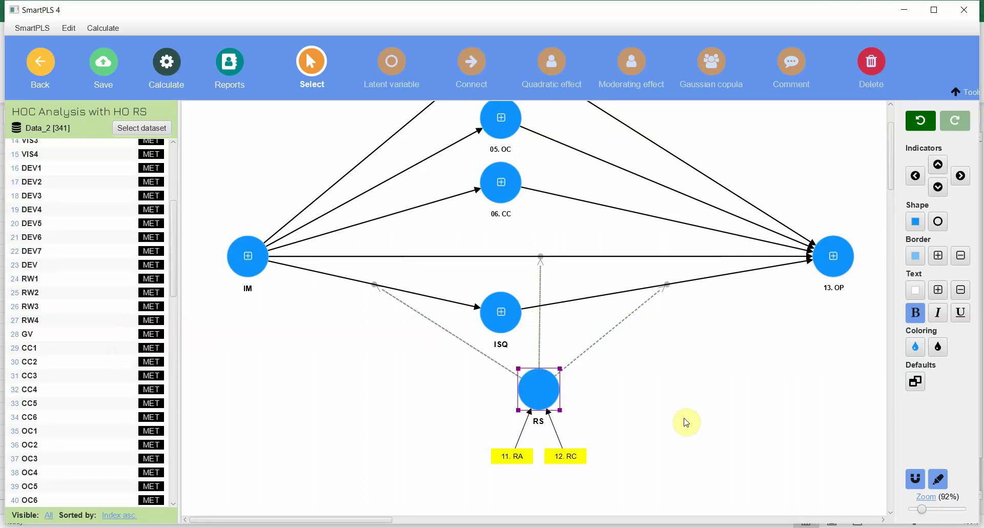
scroll(632, 405, "down", 2)
scroll(635, 409, "up", 4)
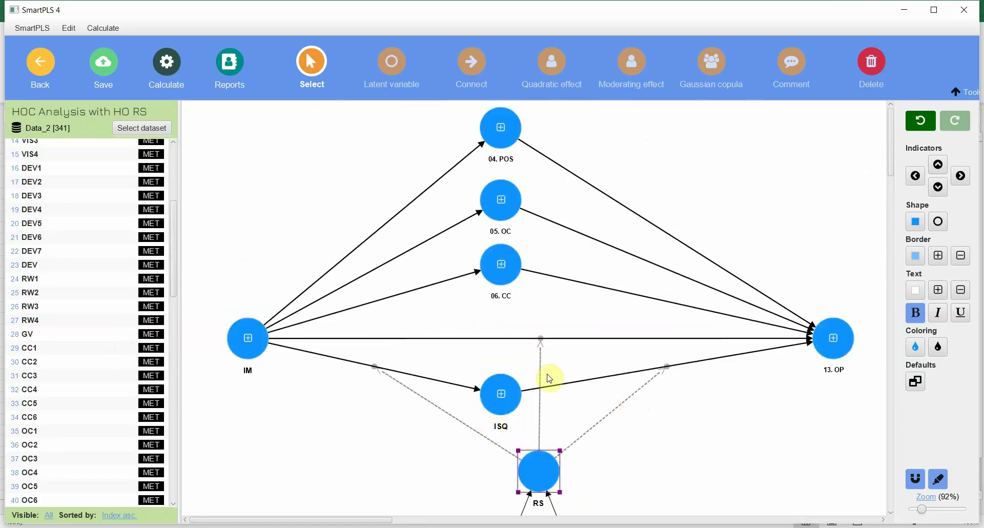
left_click(659, 459)
left_click_drag(176, 269, 182, 501)
left_click(50, 472)
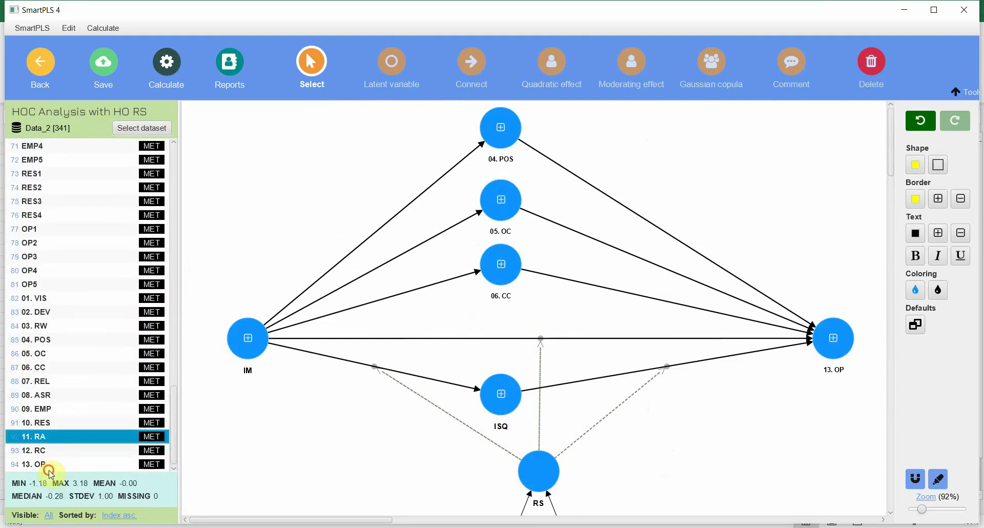
left_click(45, 451)
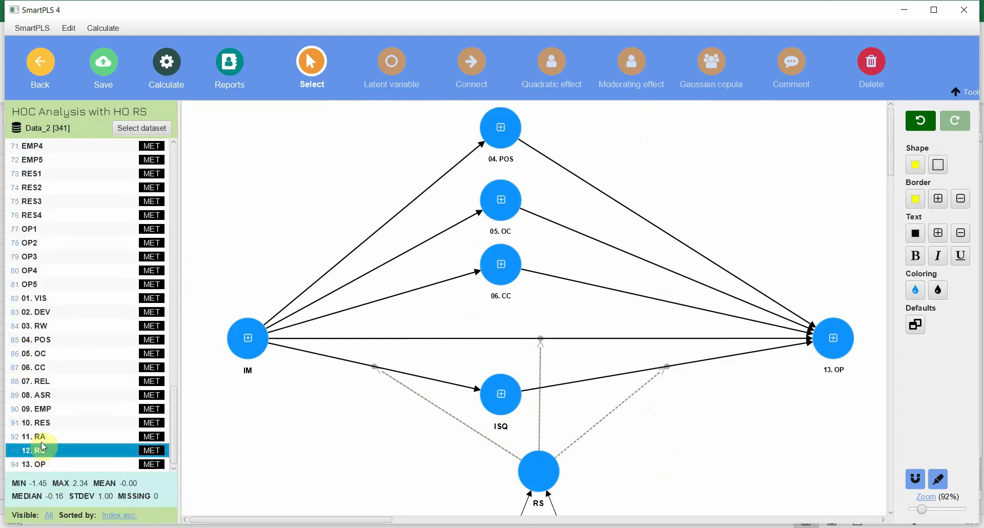
left_click(41, 440, "ctrl")
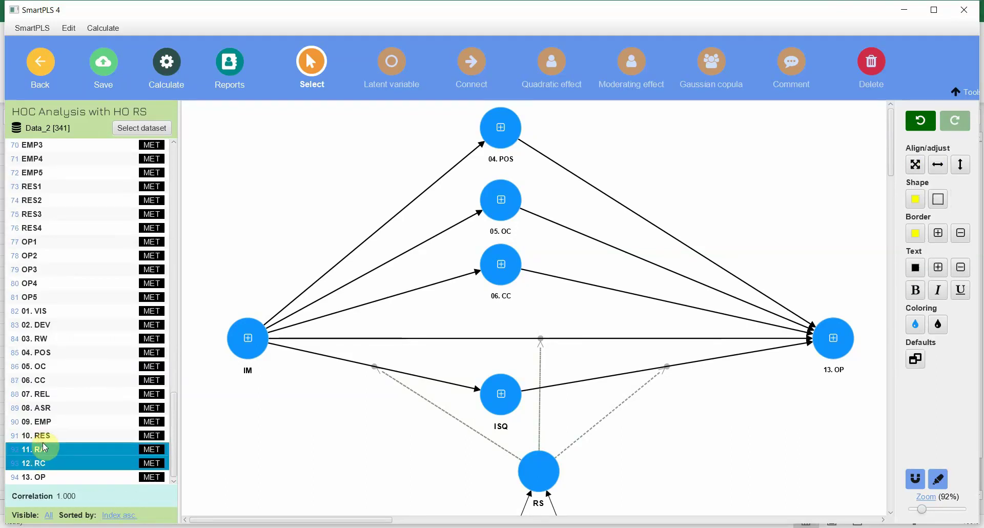
left_click_drag(45, 447, 292, 429)
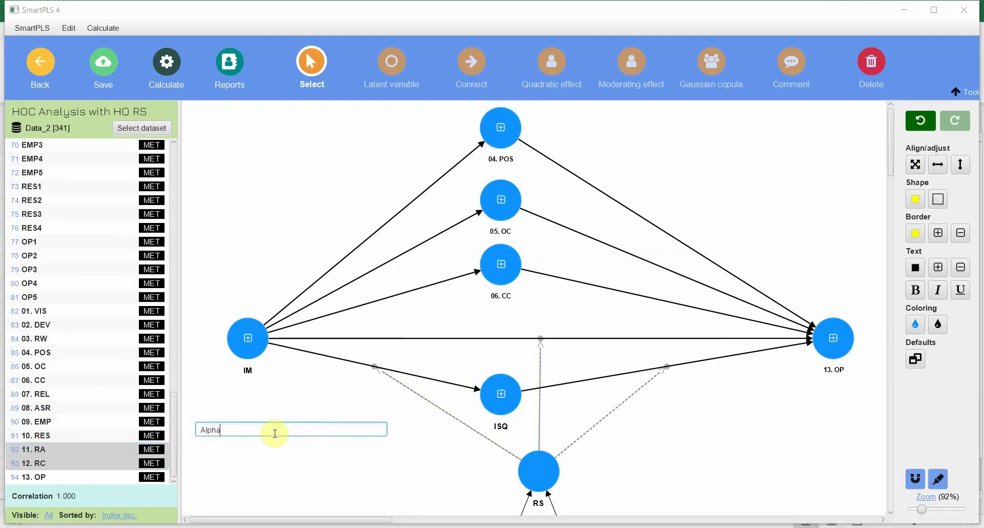
key("Return")
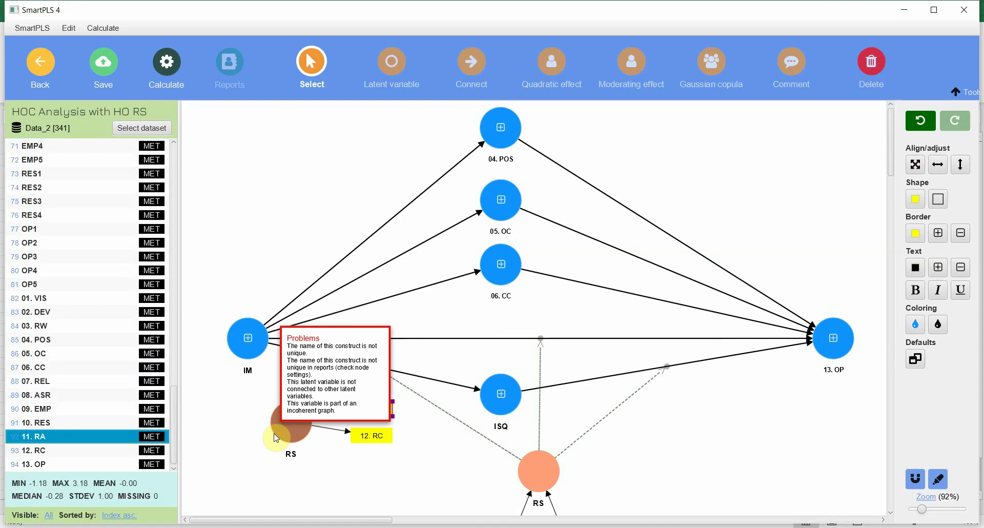
- Invert the measurement model of the new RS construct so its indicators point toward it
right_click(290, 436)
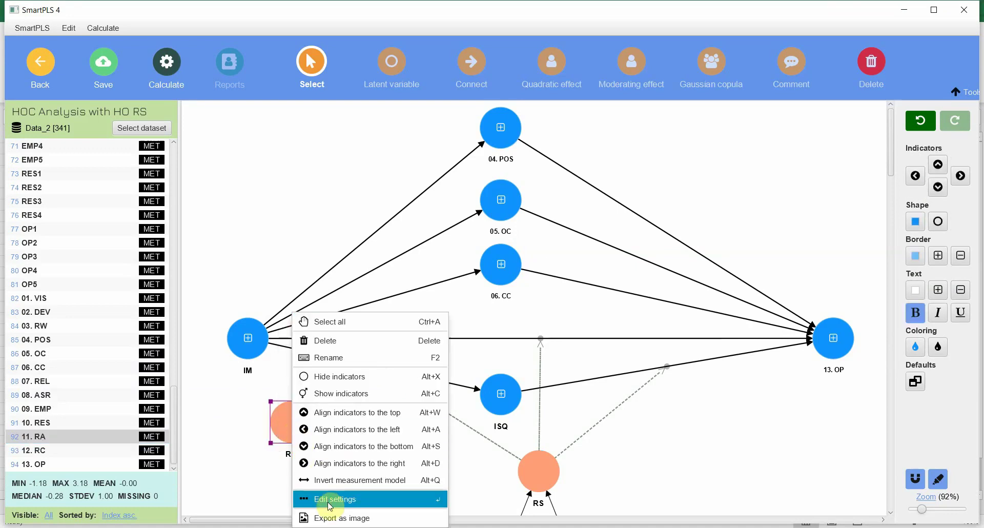
left_click(328, 481)
left_click(244, 436)
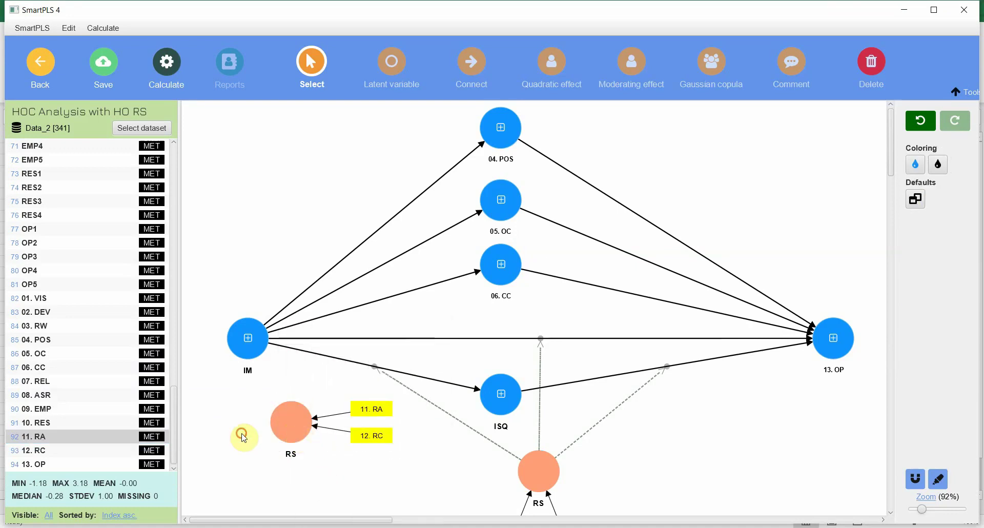
- Connect the new RS construct to the IM to 13. OP path as a moderator
left_click(469, 67)
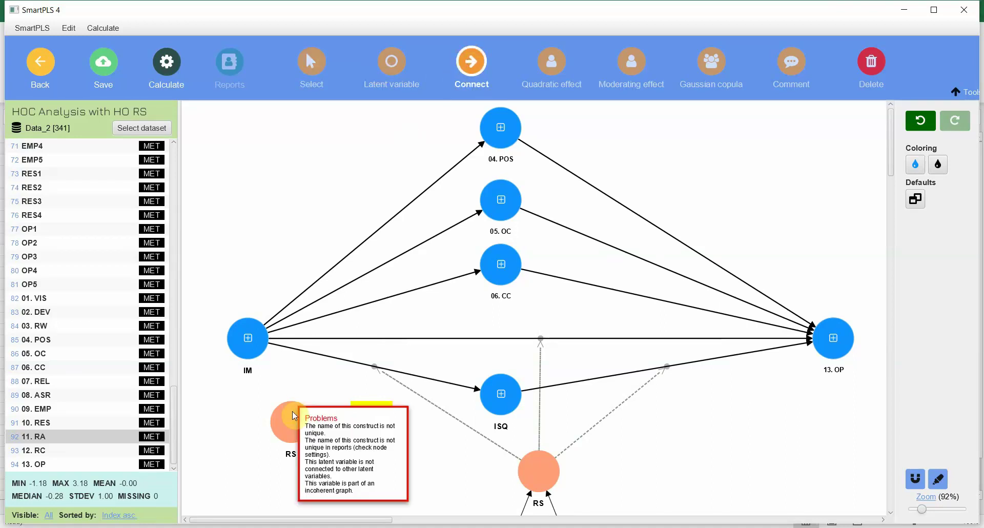
left_click_drag(290, 422, 390, 342)
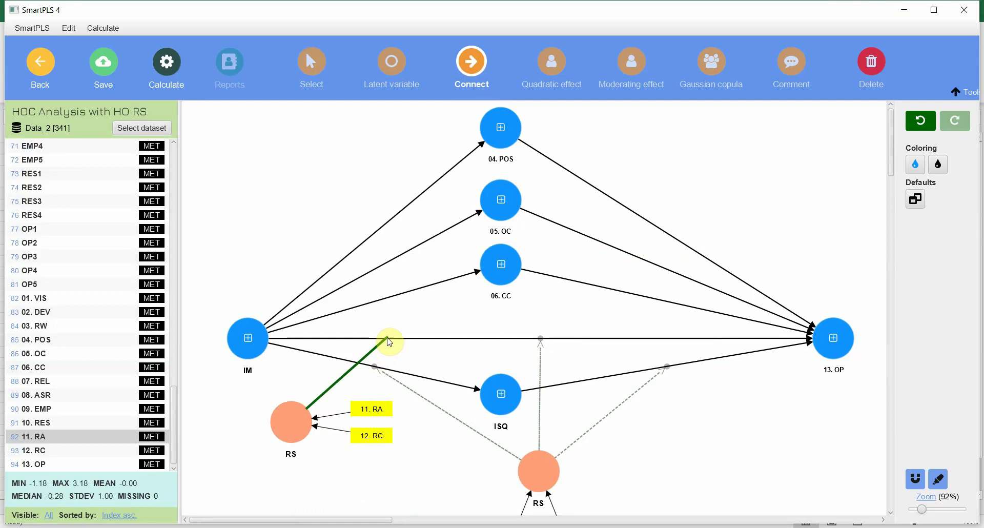
mouse_move(389, 342)
left_mouse_down()
mouse_move(405, 321)
mouse_move(352, 323)
mouse_move(432, 332)
mouse_move(380, 341)
left_mouse_up()
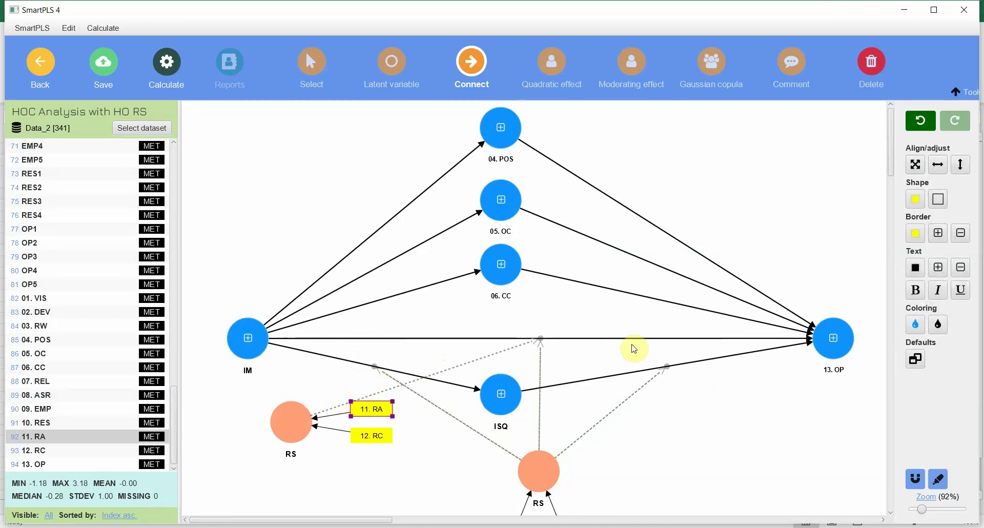
left_click(493, 72)
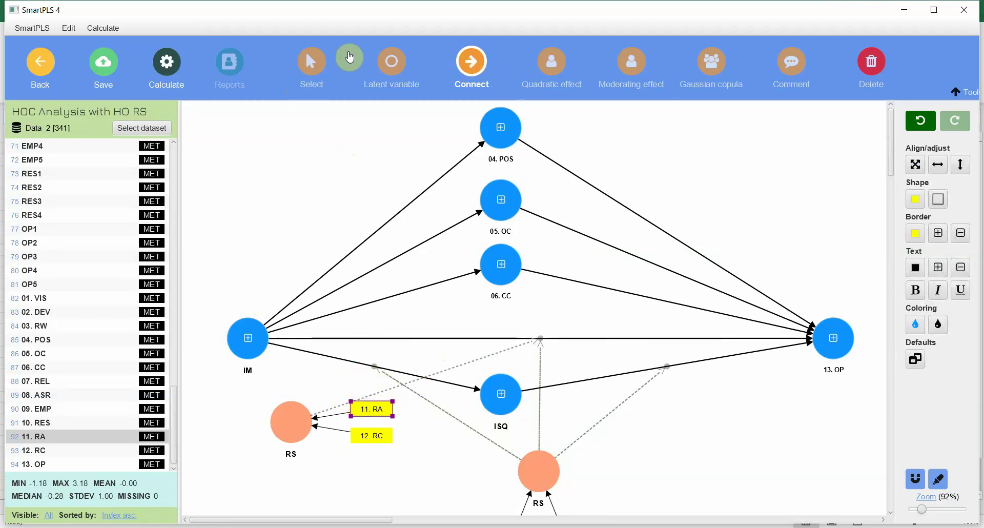
- Undo the creation of the duplicate RS construct along with its indicators and moderating link
left_click(311, 62)
left_click(285, 420)
key("ctrl+z")
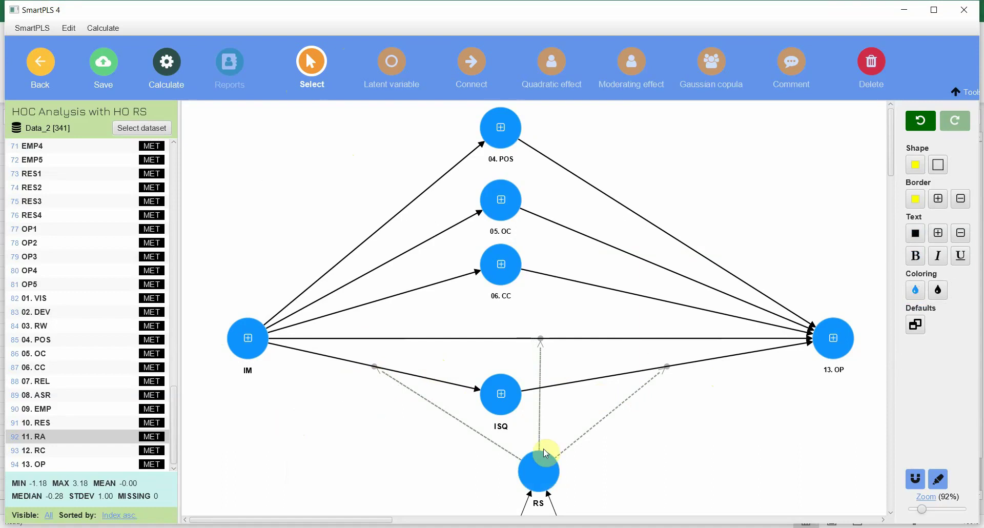
- Hide the indicators of the original RS construct and clear the selection
scroll(656, 441, "down", 2)
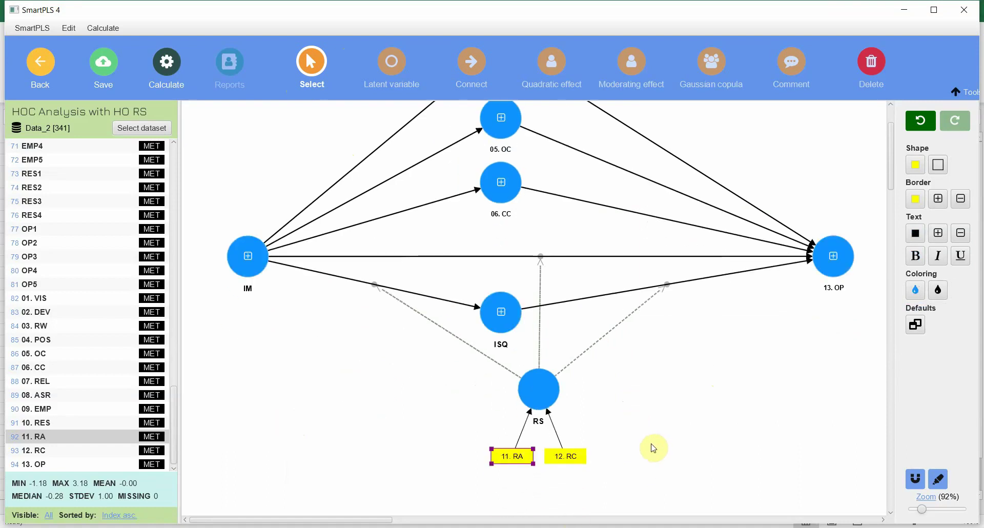
left_click(546, 401)
double_click(546, 401)
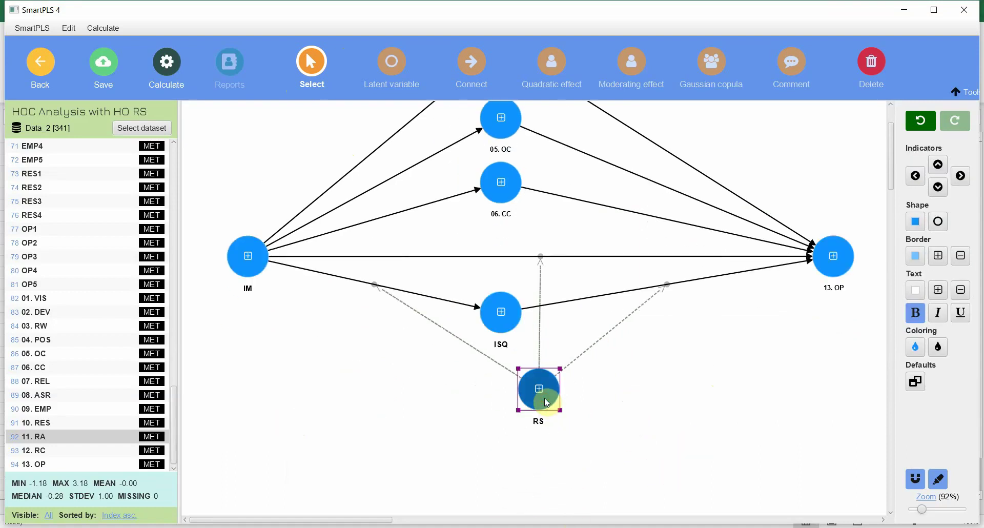
scroll(684, 440, "up", 2)
left_click(451, 466)
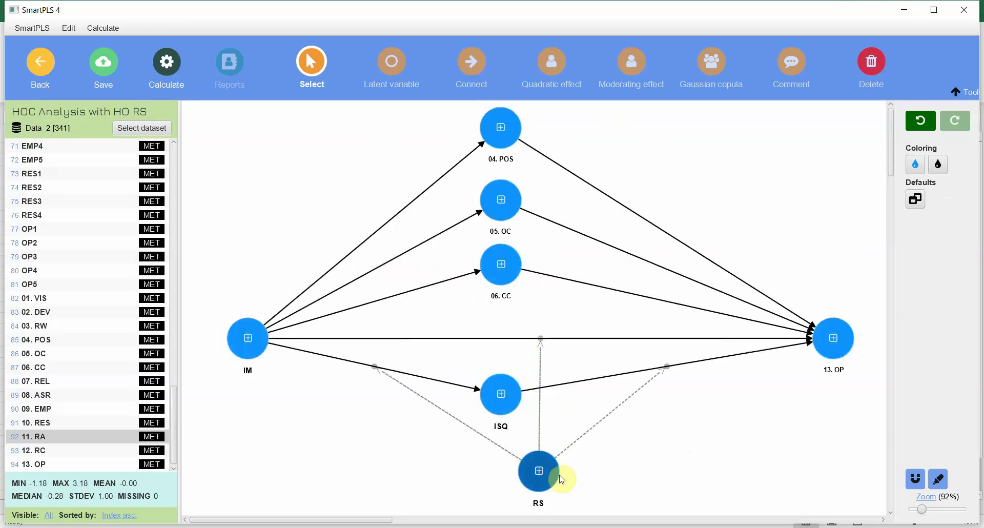
- Examine the IM to ISQ, ISQ to 13. OP and IM to 13. OP paths moderated by RS, along with their constructs
left_click(296, 354)
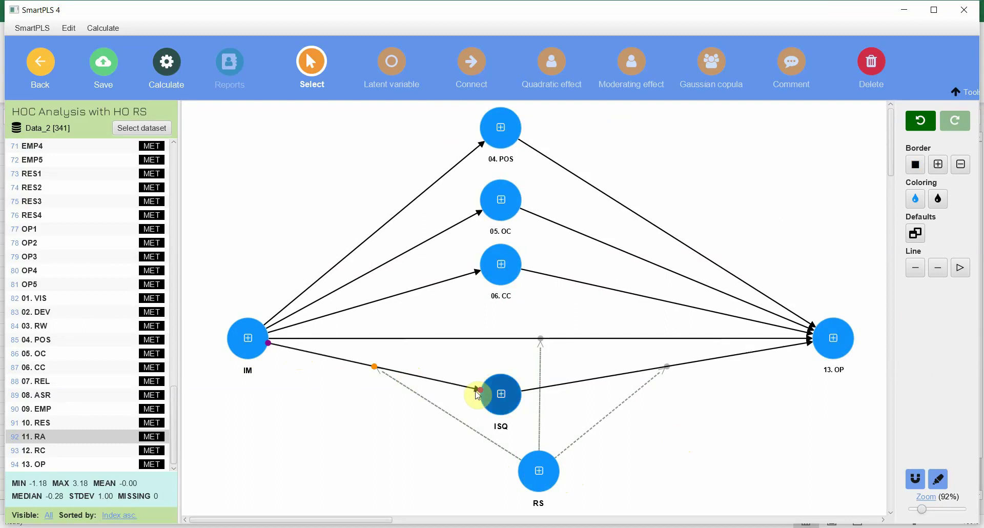
left_click(595, 379)
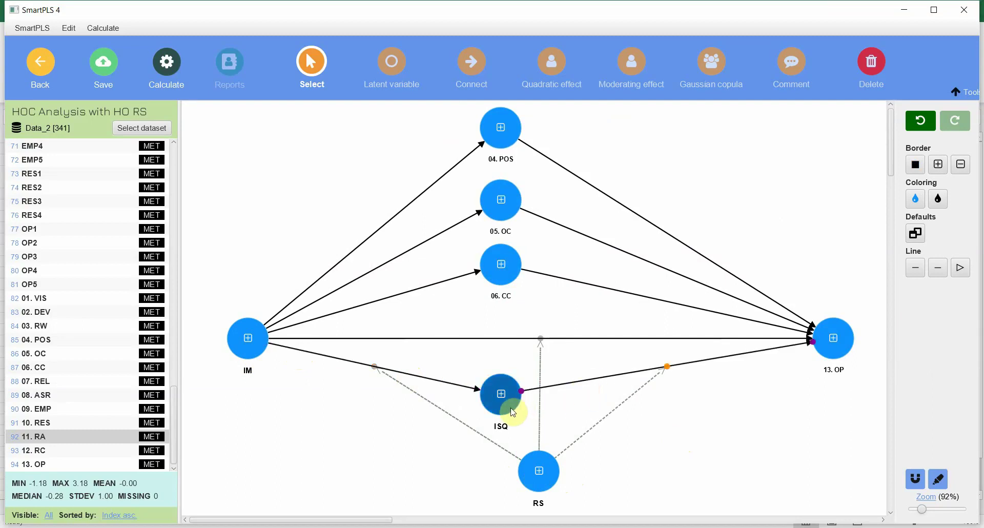
left_click(501, 342)
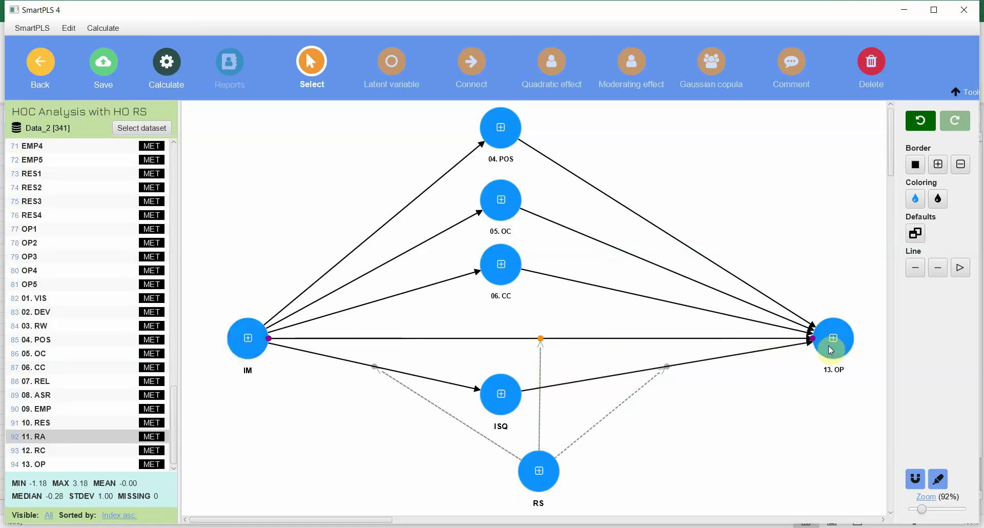
left_click(256, 345)
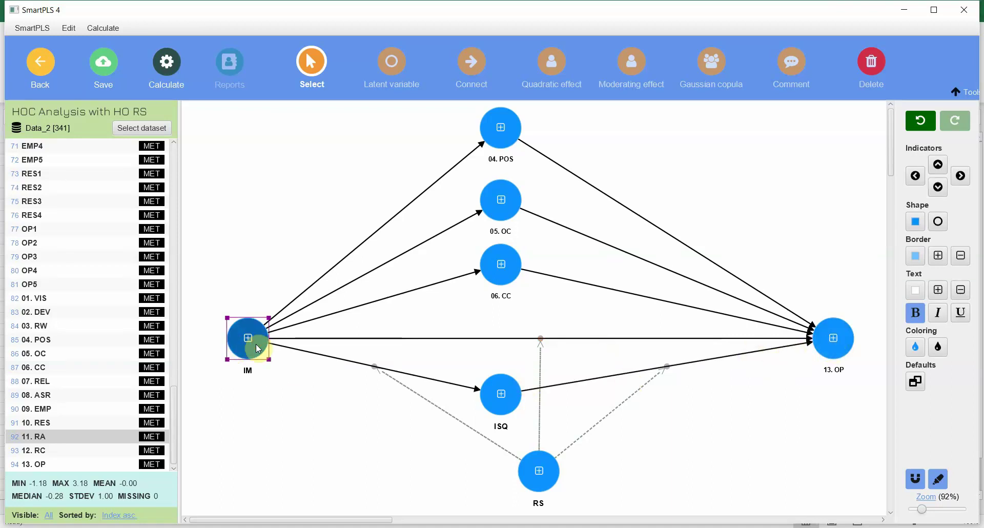
left_click(513, 403)
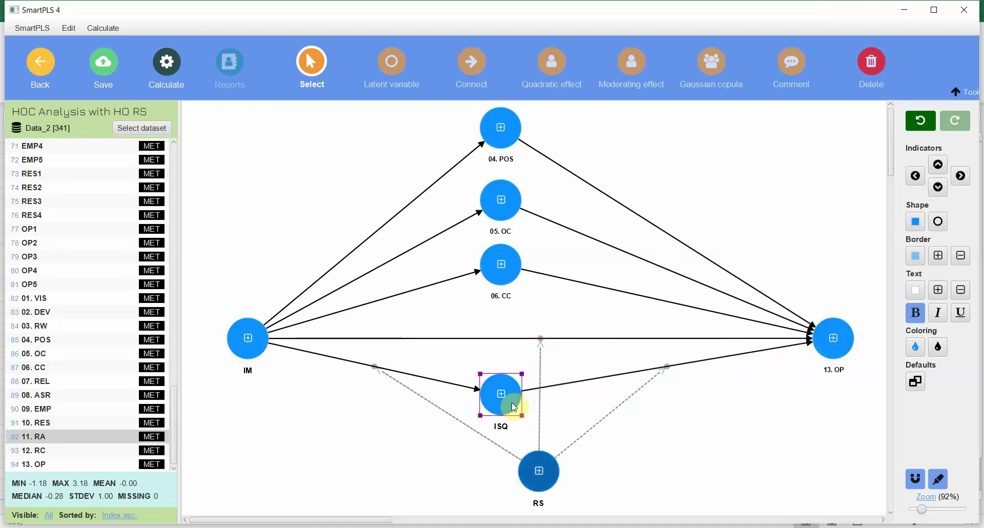
left_click(547, 488)
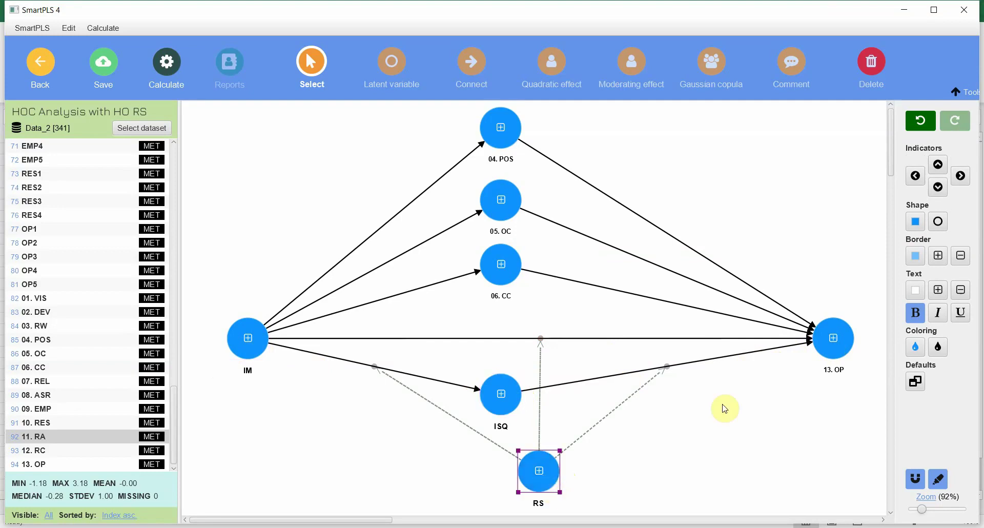
left_click(842, 351)
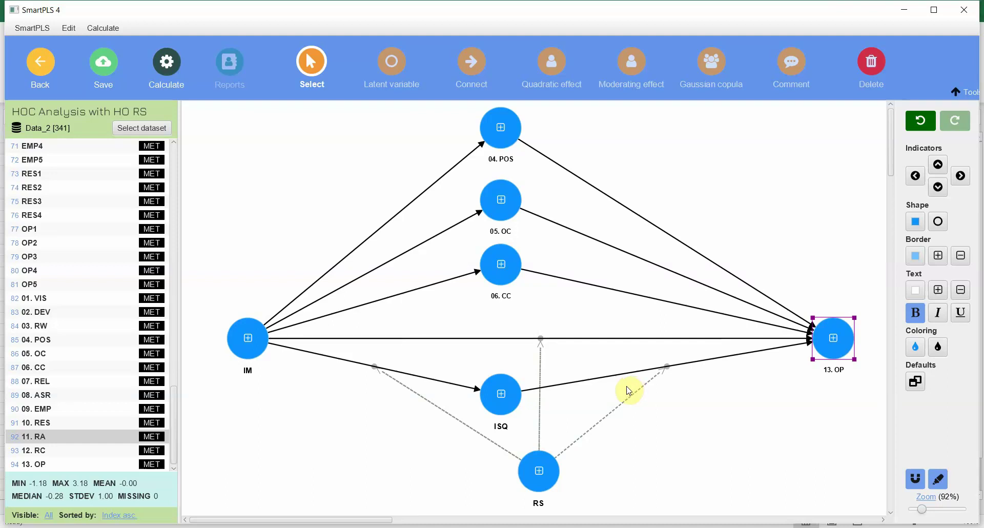
- Open the Bootstrapping setup for the model with 10000 subsamples and set the amount of results to Most important (faster)
left_click(415, 474)
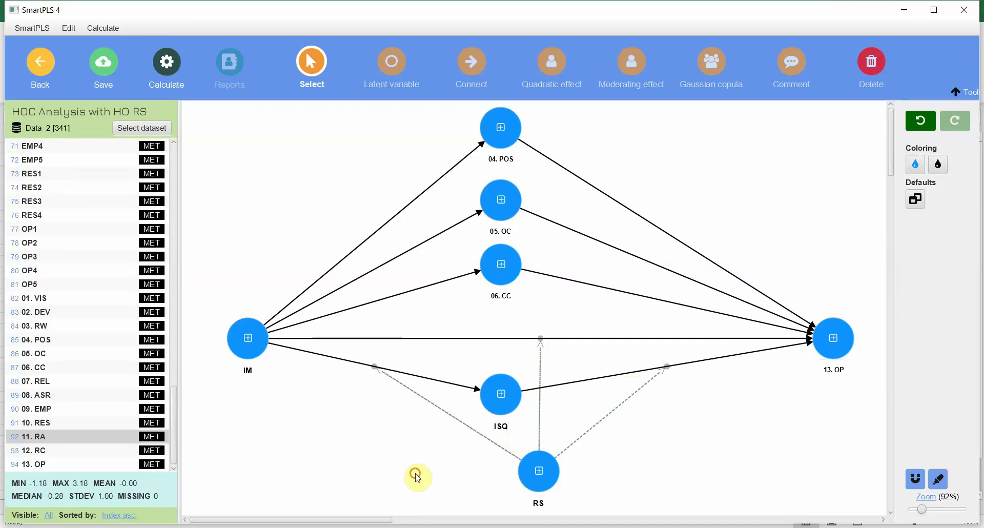
left_click(191, 65)
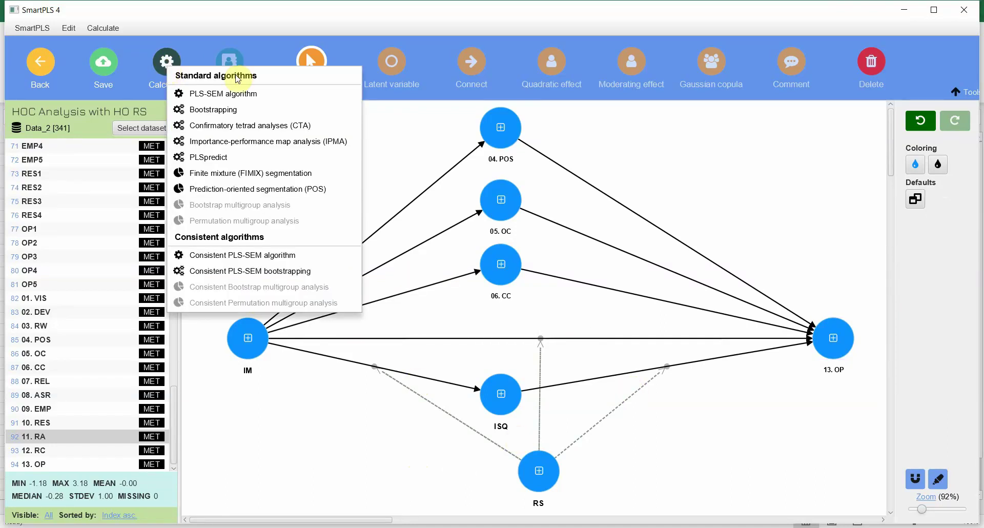
left_click(251, 116)
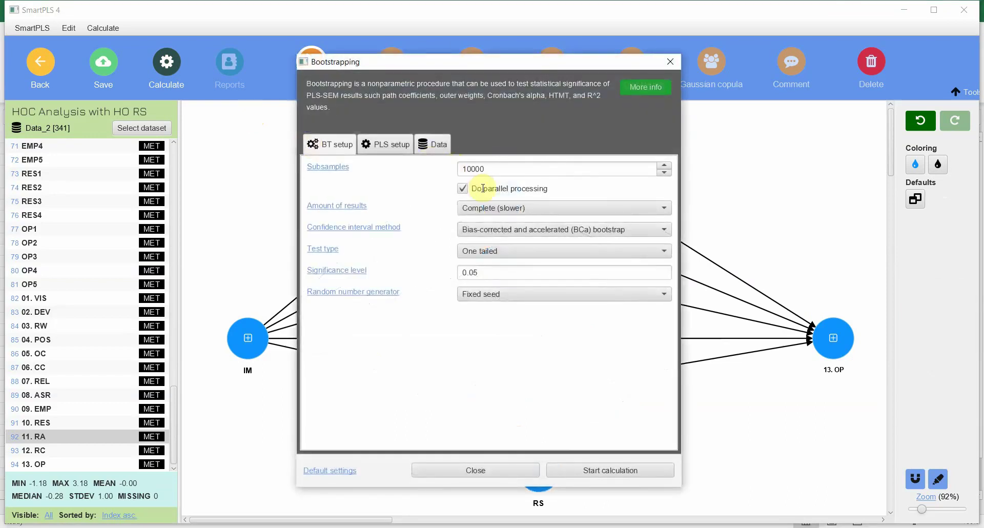
left_click(504, 170)
double_click(505, 170)
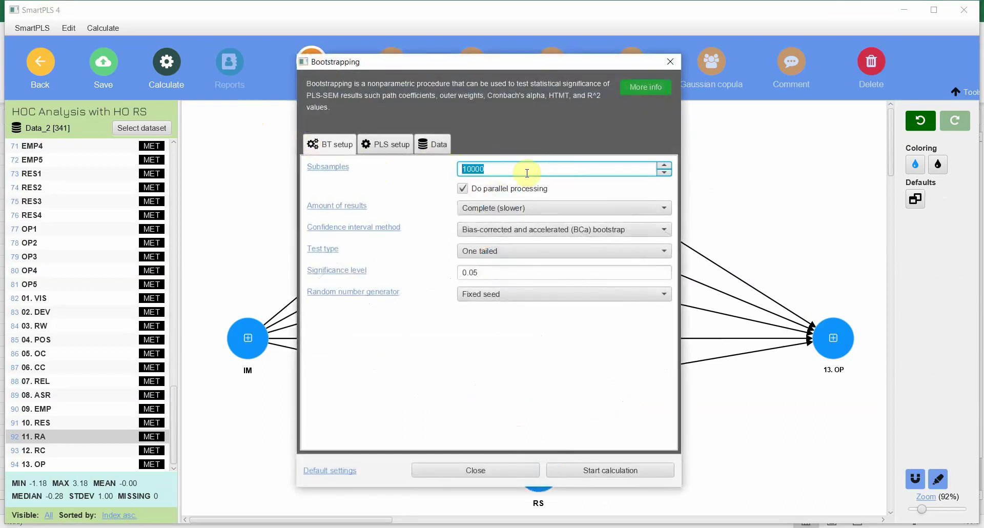
left_click(511, 211)
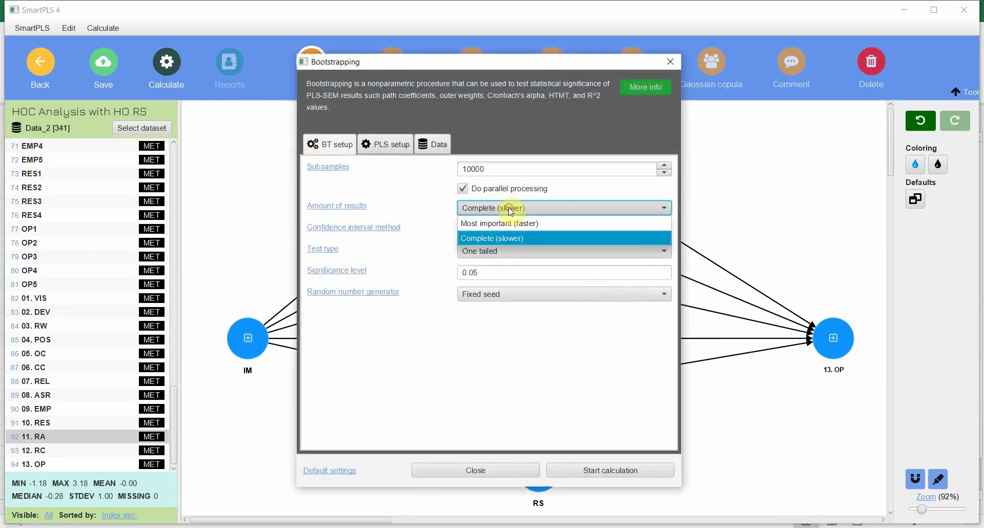
left_click(494, 223)
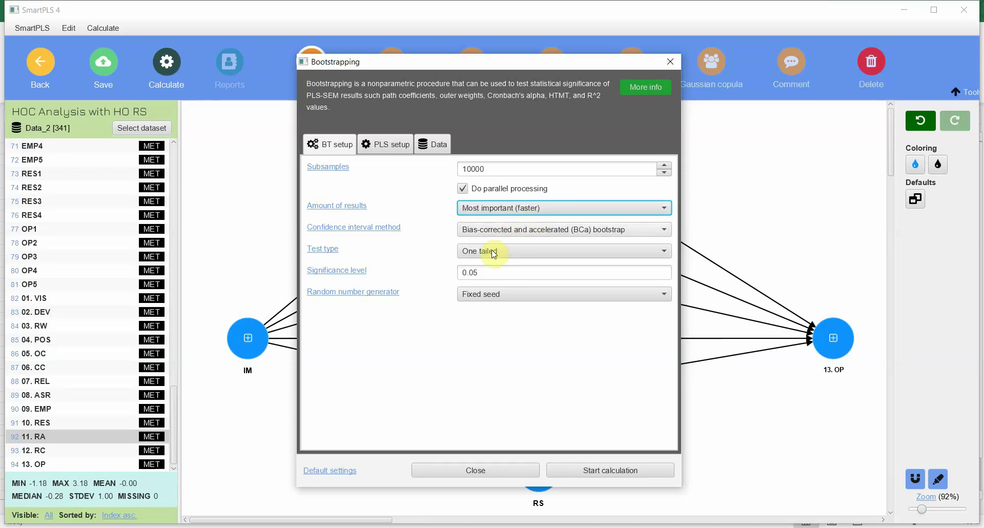
- Run the bootstrapping with the bias-corrected and accelerated (BCa) method, a one-tailed test and the Path weighting scheme
left_click(491, 231)
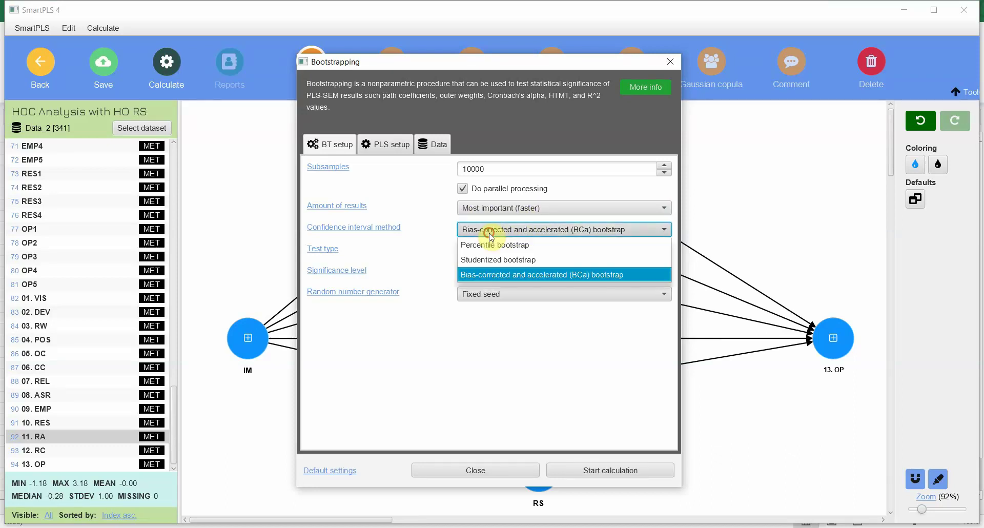
left_click(541, 277)
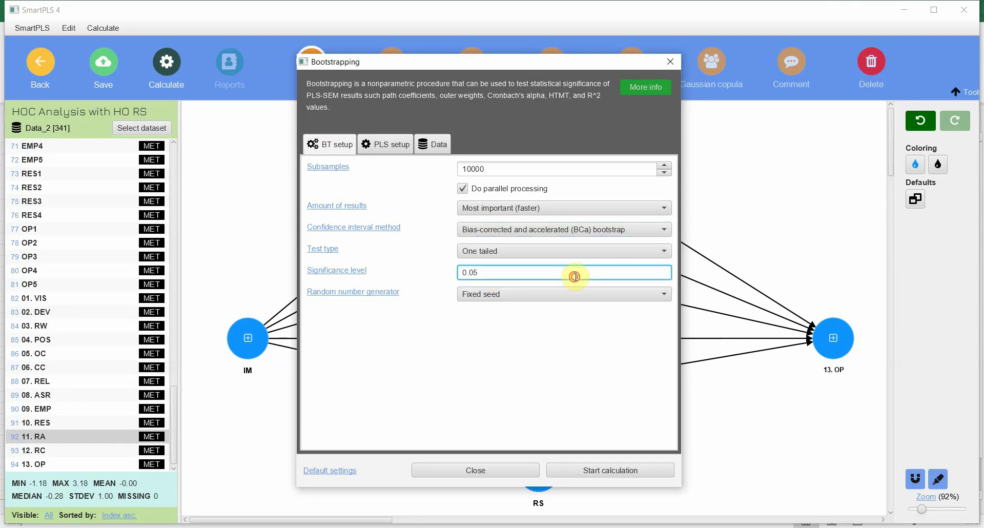
left_click(523, 252)
left_click(525, 260)
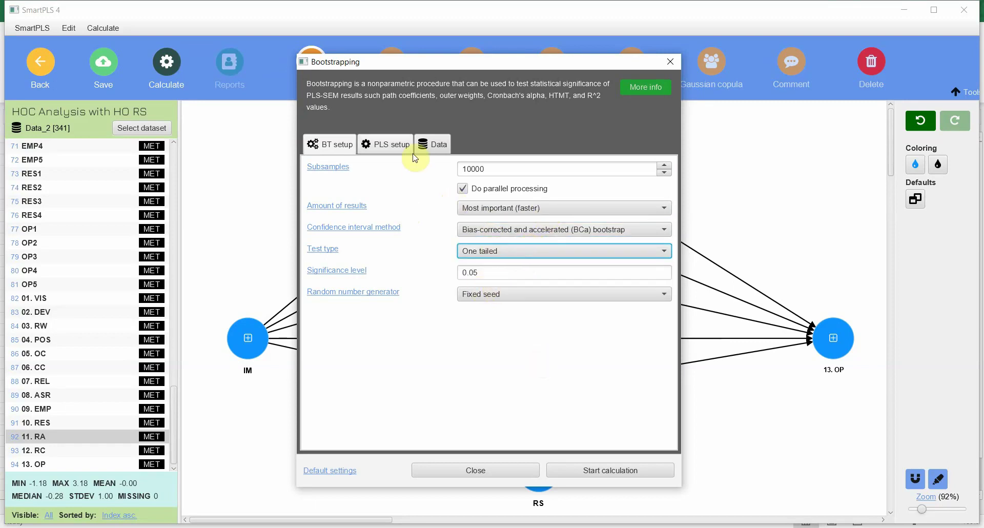
left_click(384, 147)
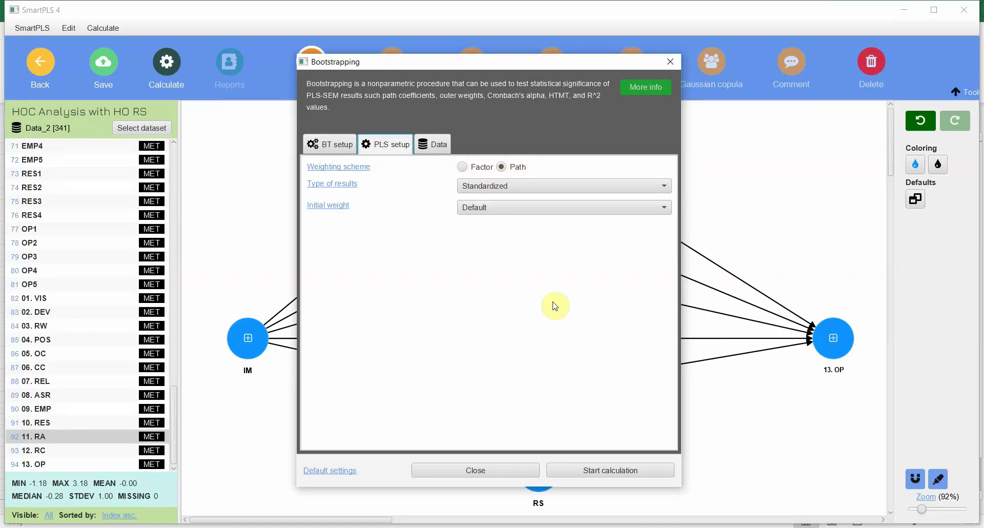
left_click(604, 470)
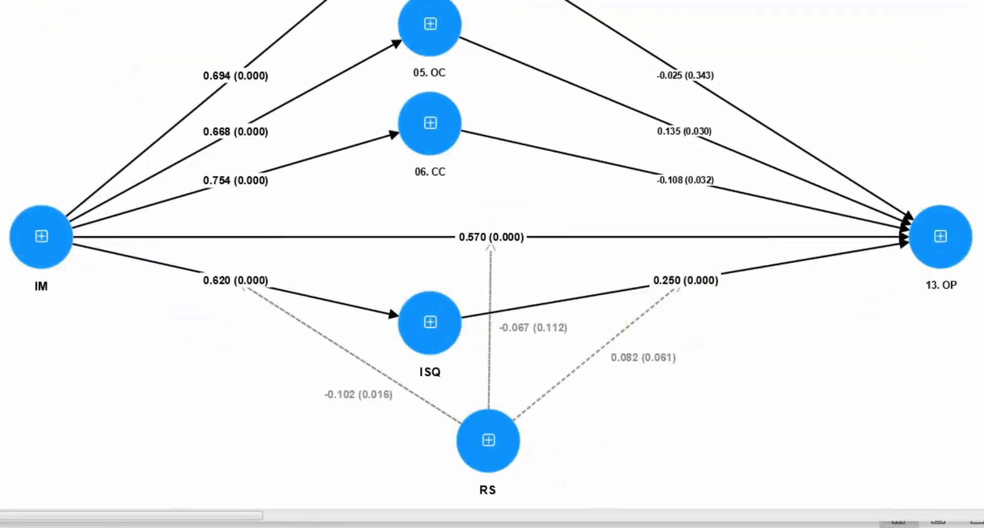
- Examine the coefficients and p values of the three RS moderating effects in the graphical bootstrapping results
left_click(533, 331)
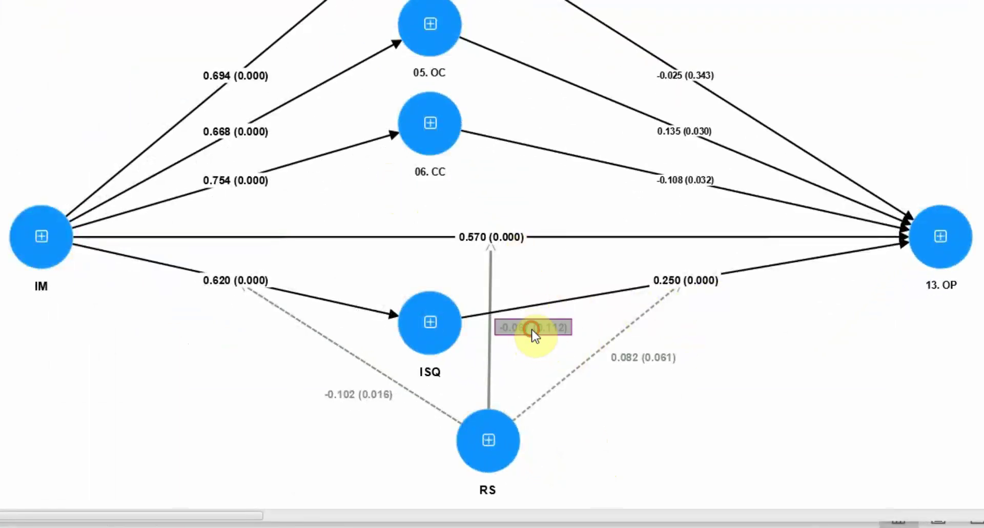
left_click(675, 367)
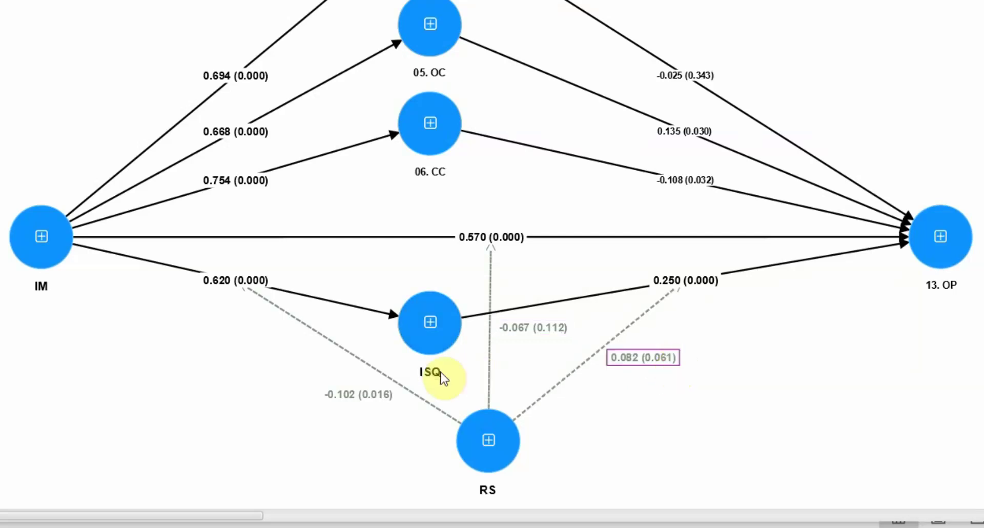
left_click(371, 396)
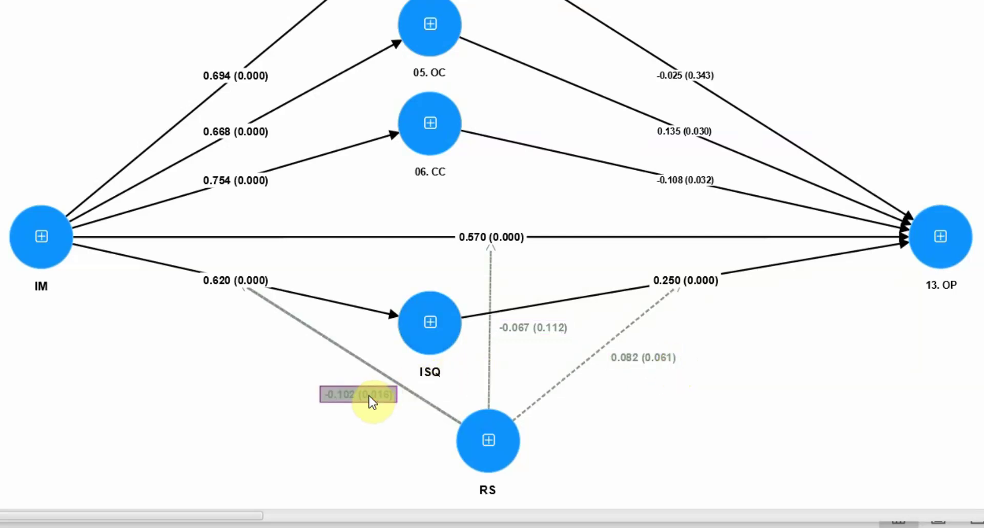
left_click(325, 424)
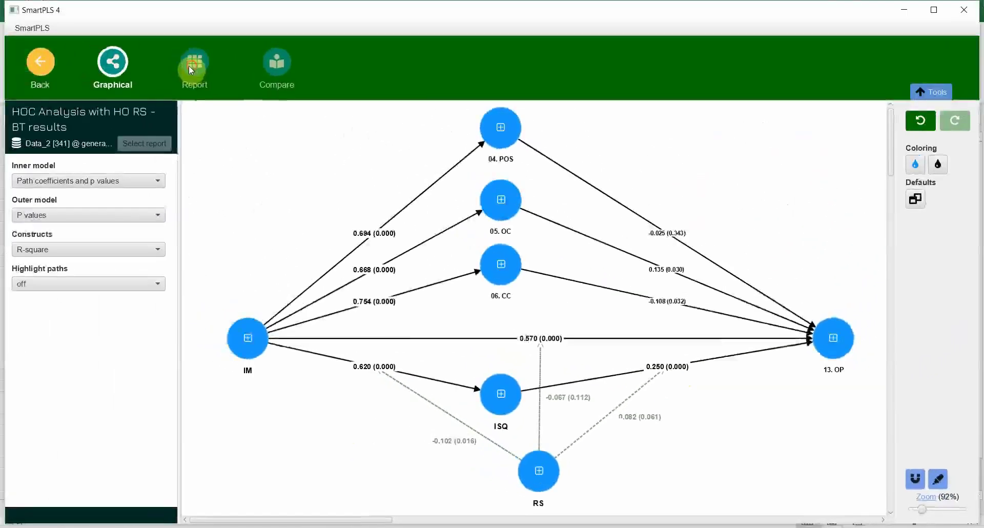
- Open the path coefficients table in the bootstrapping report and highlight the three RS interaction rows
left_click(145, 15)
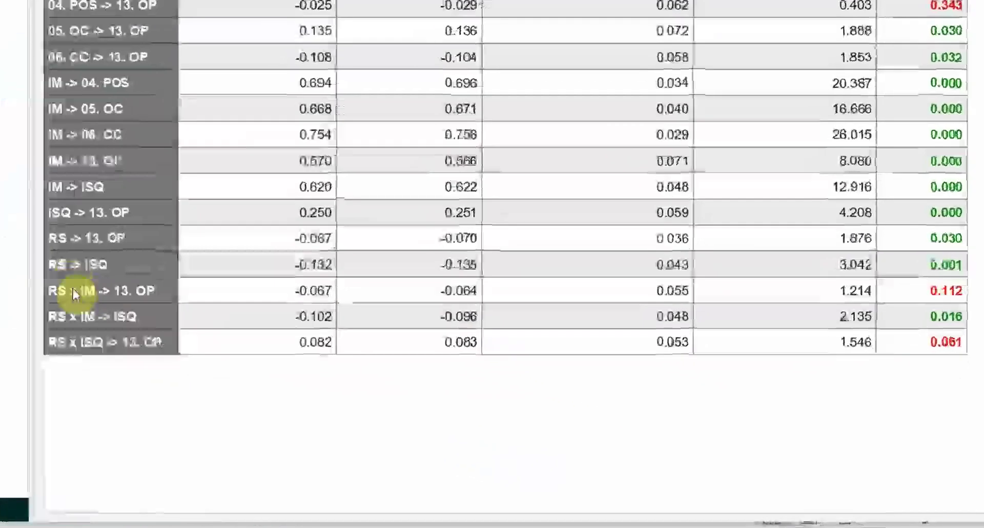
left_click(926, 388)
left_click(791, 316)
left_click(312, 301)
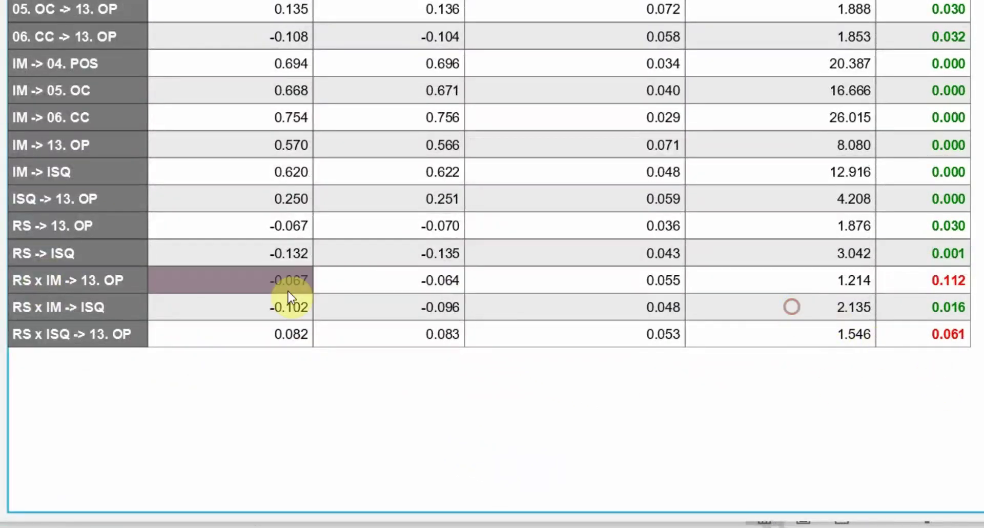
left_click_drag(109, 278, 918, 334)
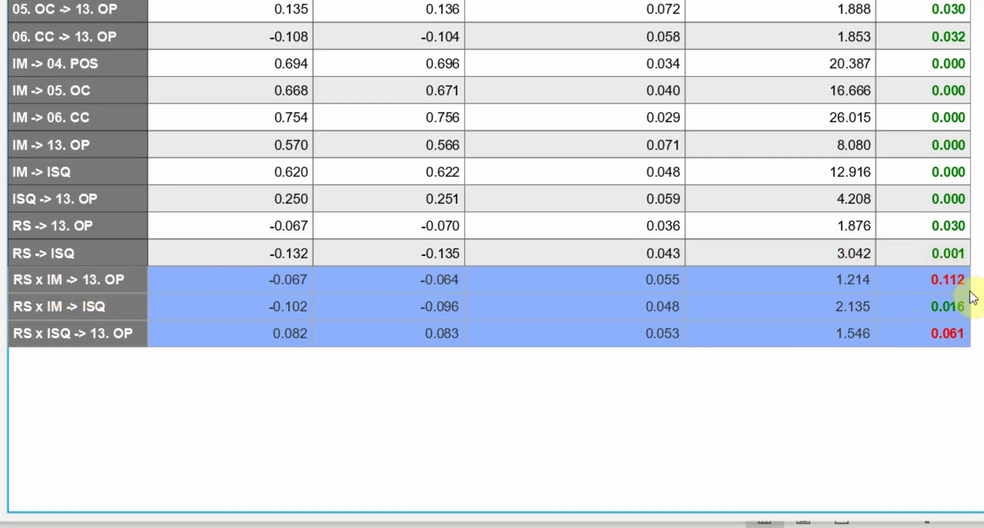
- Examine the p value of RS x IM -> 13. OP and the results row of RS x IM -> ISQ
left_click(956, 281)
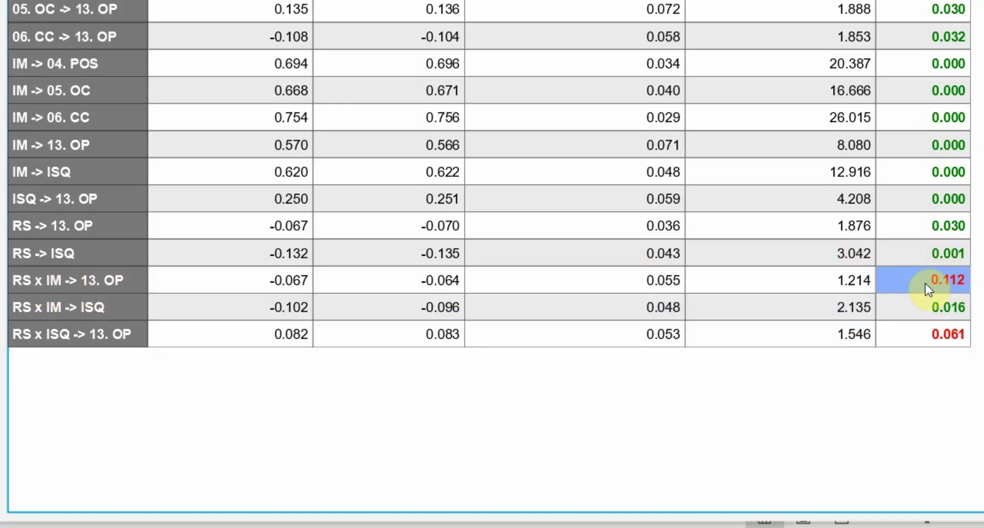
left_click(109, 283)
left_click_drag(51, 311, 907, 315)
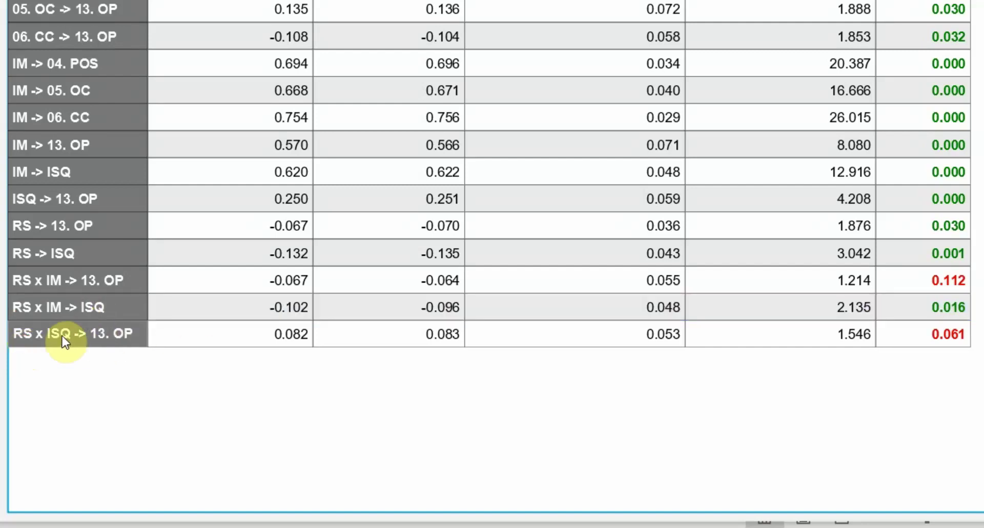
- Examine the results row of the RS x ISQ -> 13. OP interaction across all its statistics
left_click_drag(198, 334, 923, 343)
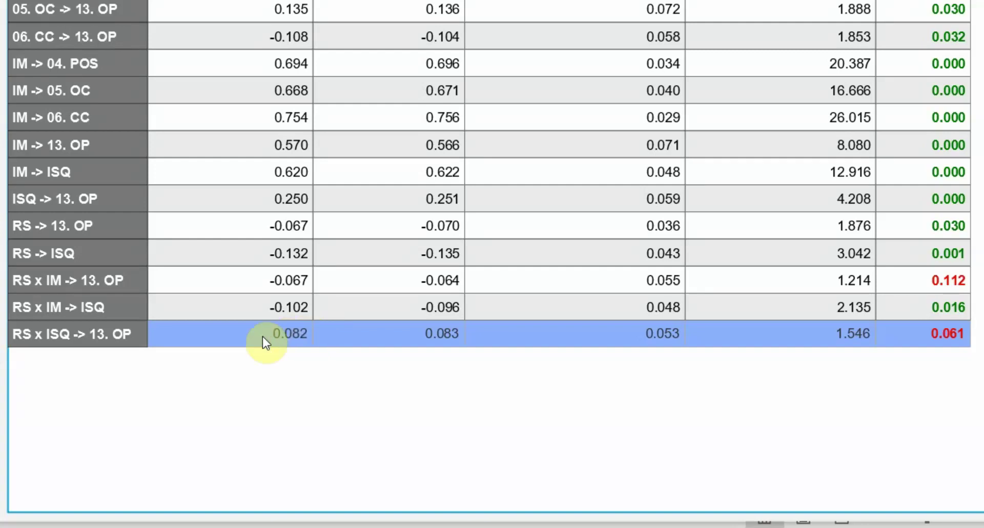
left_click(45, 334)
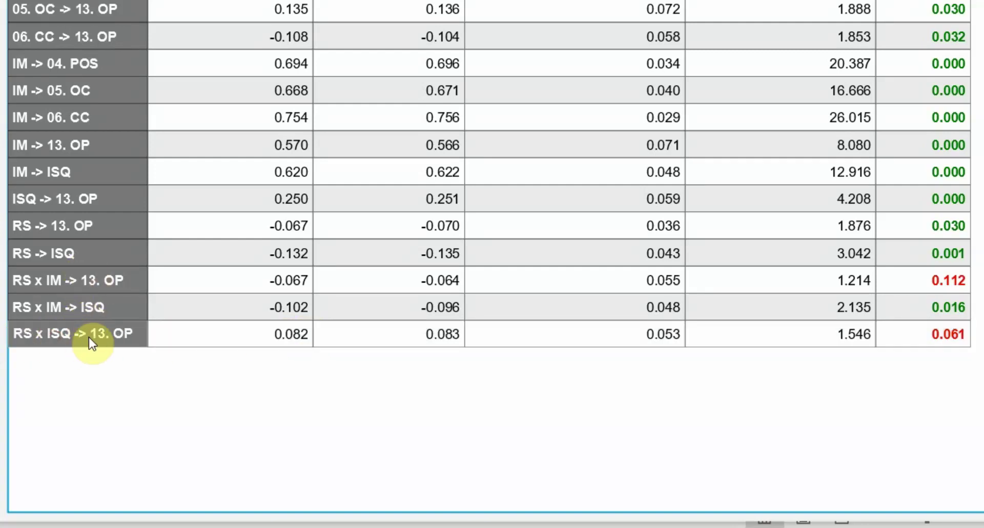
left_click(152, 337)
left_click(130, 332)
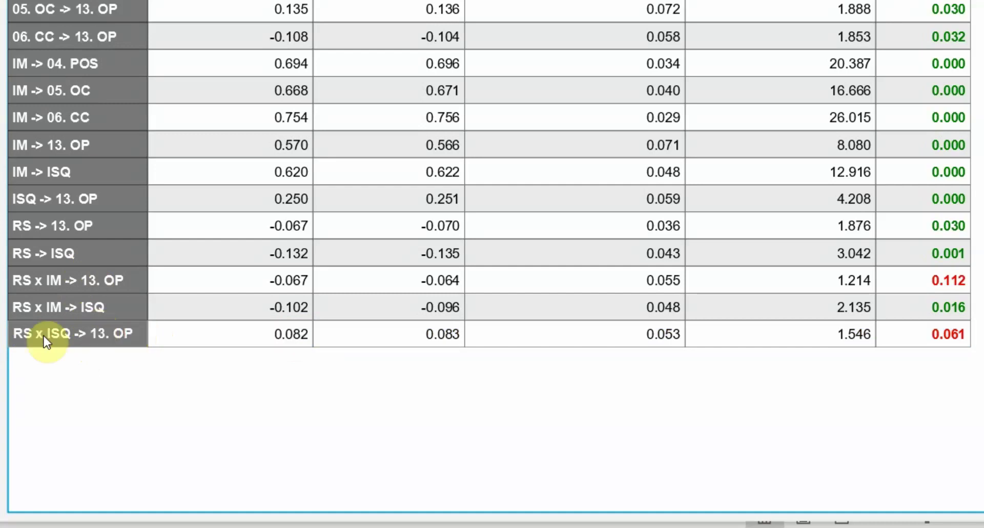
left_click_drag(222, 326, 879, 344)
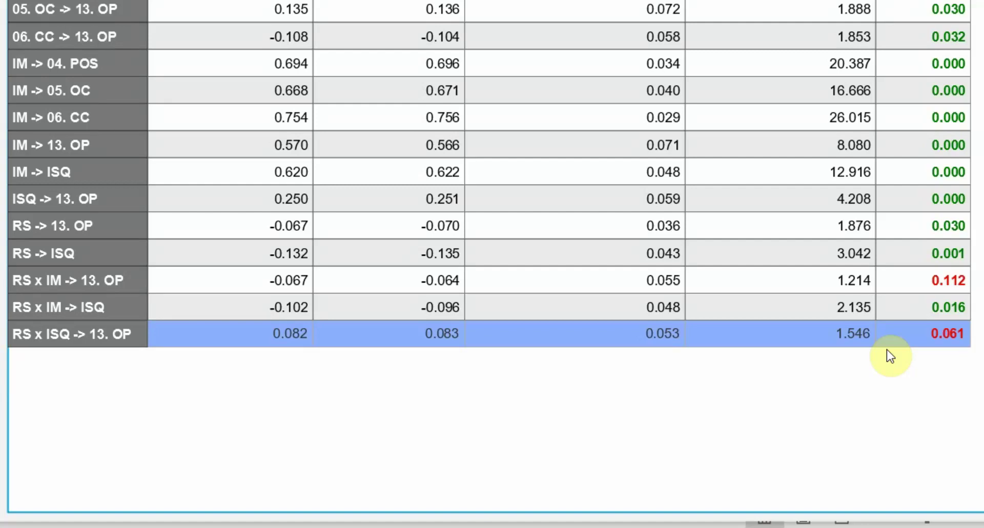
left_click(791, 418)
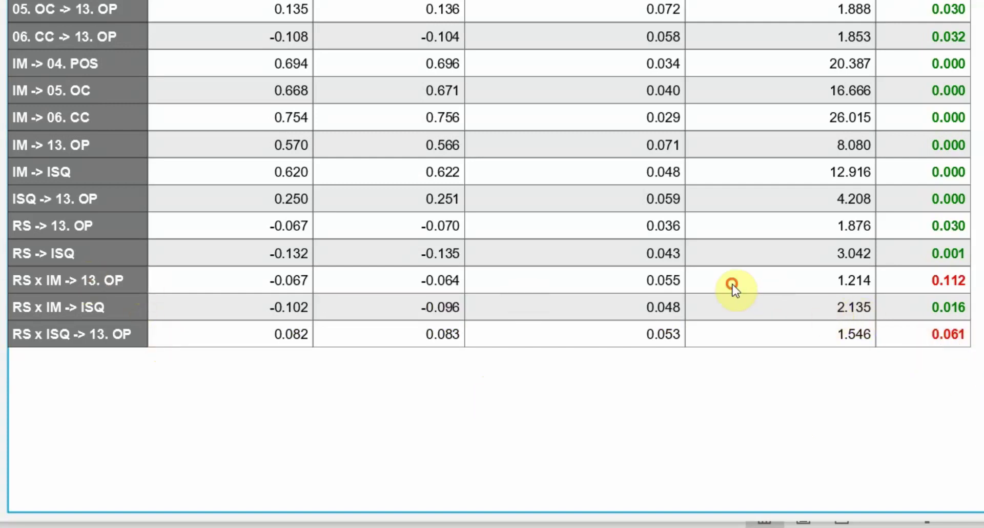
- Review all three RS interaction rows together, checking the p value and T statistic of RS x ISQ -> 13. OP
left_click_drag(122, 281, 569, 328)
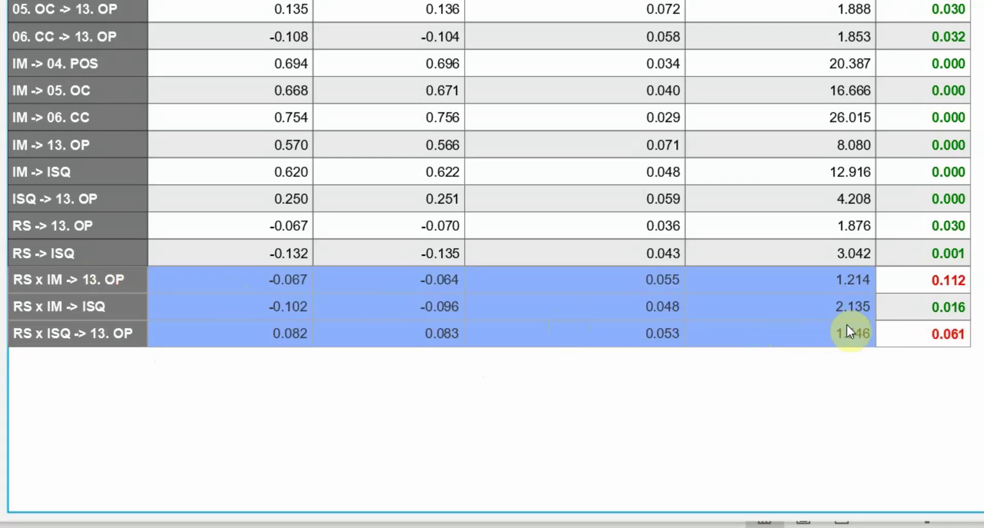
left_click_drag(847, 325, 958, 328)
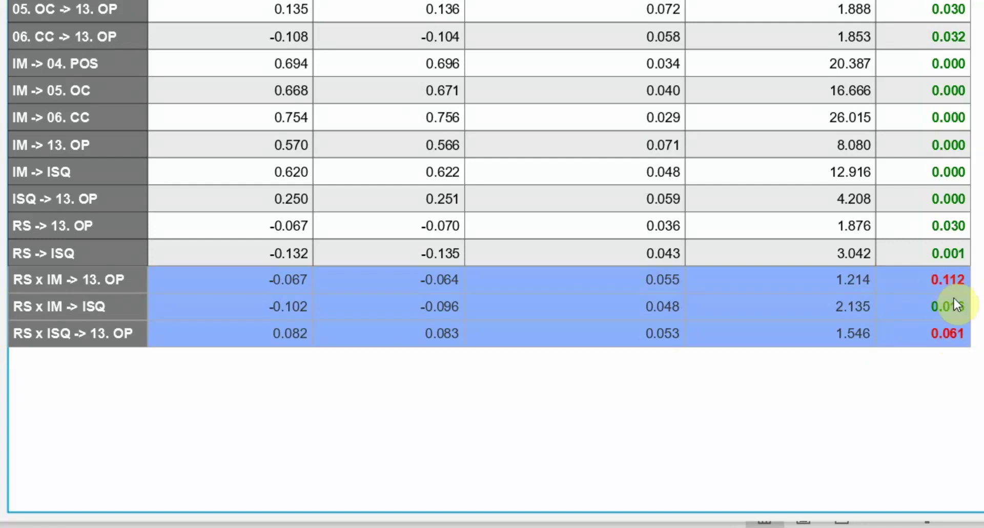
left_click(954, 338)
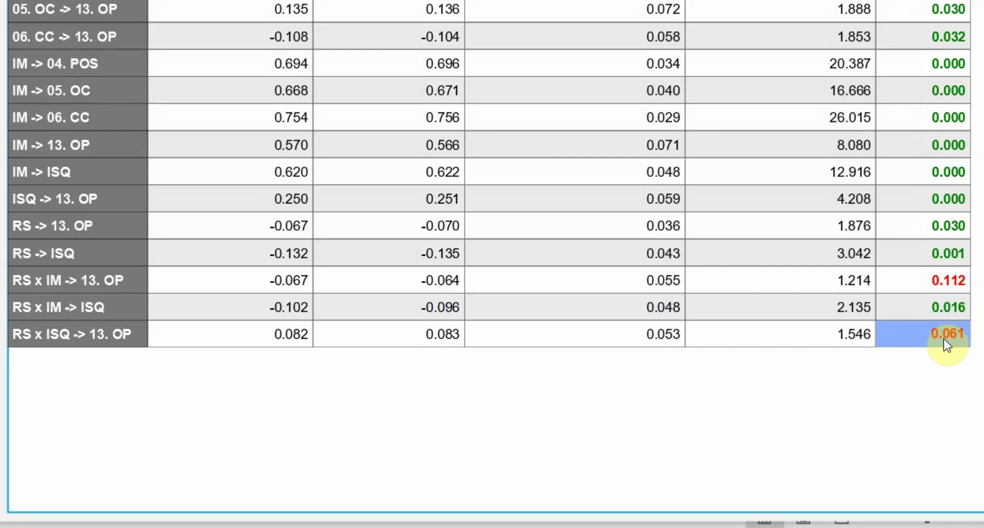
left_click(907, 372)
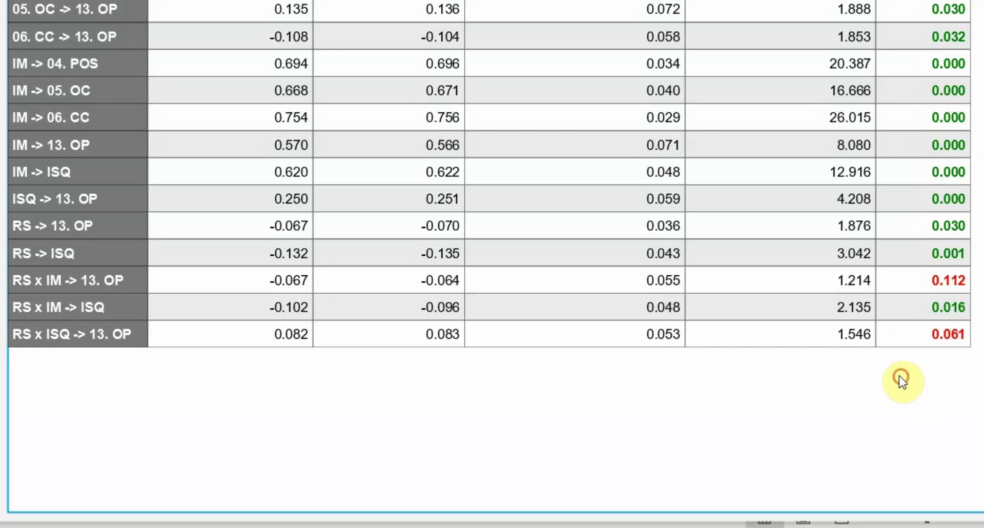
left_click(832, 329)
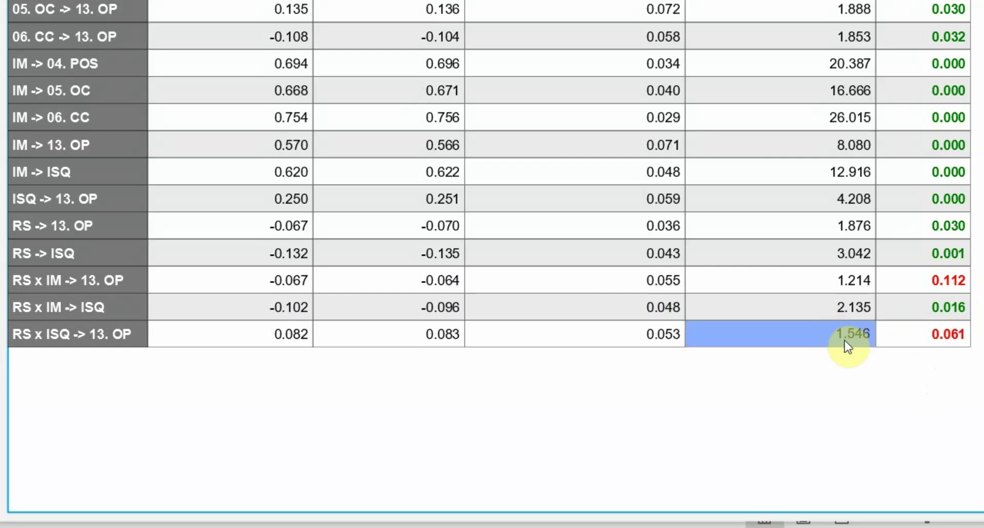
- Check the RS x IM -> 13. OP row and its p value, and highlight the three RS interaction rows again
left_click(904, 290)
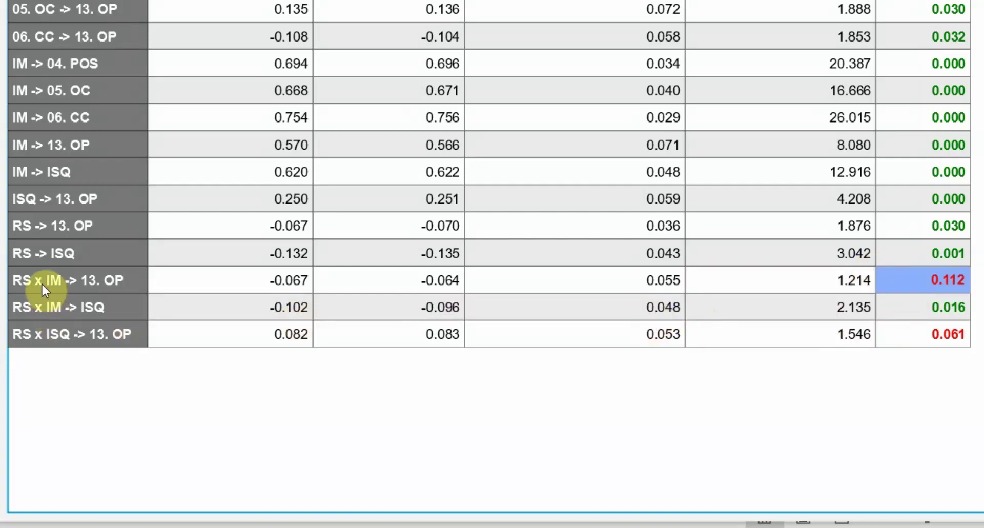
left_click_drag(42, 284, 880, 280)
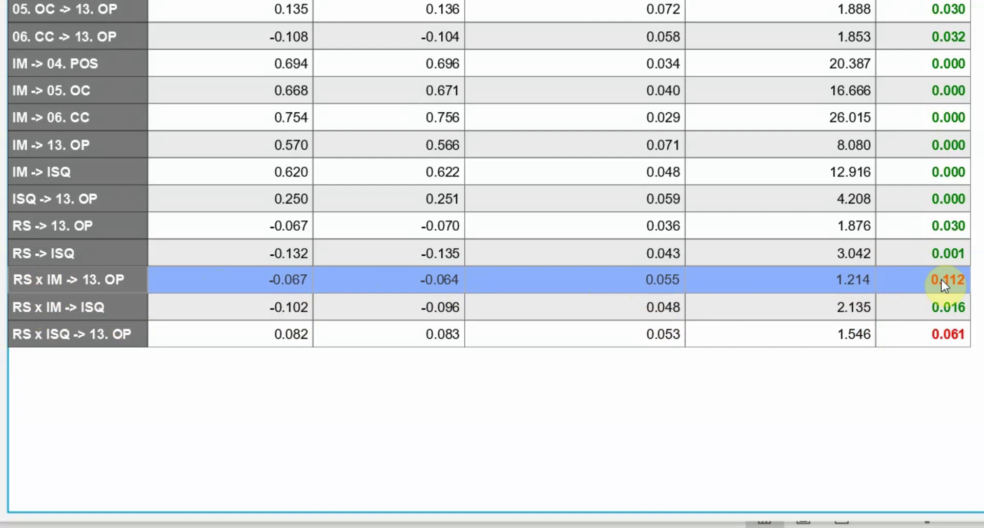
left_click(949, 395)
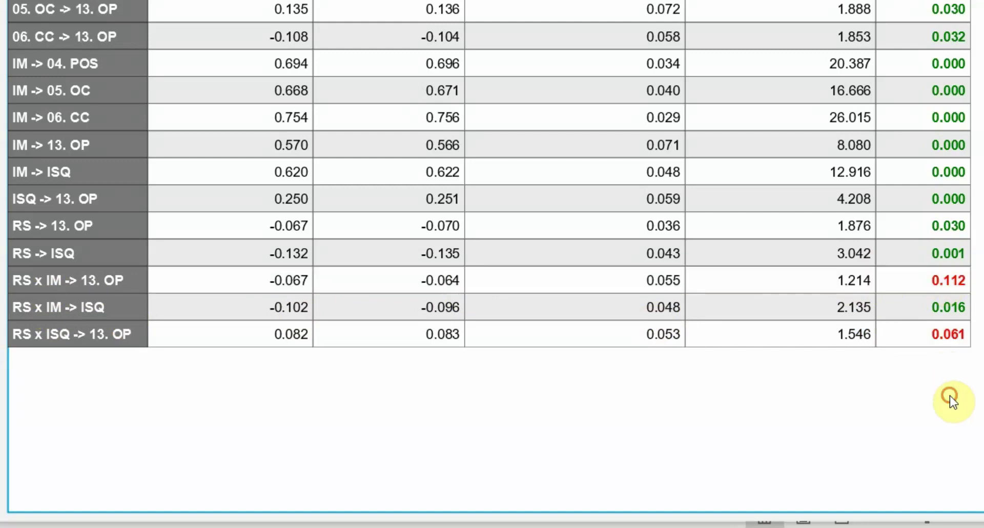
left_click_drag(96, 302, 765, 334)
left_click_drag(139, 276, 940, 342)
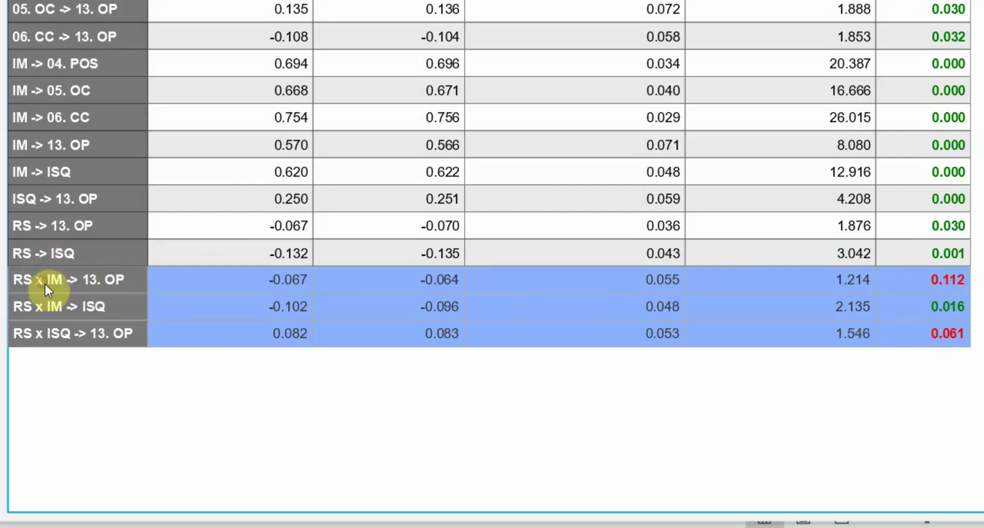
left_click(113, 292)
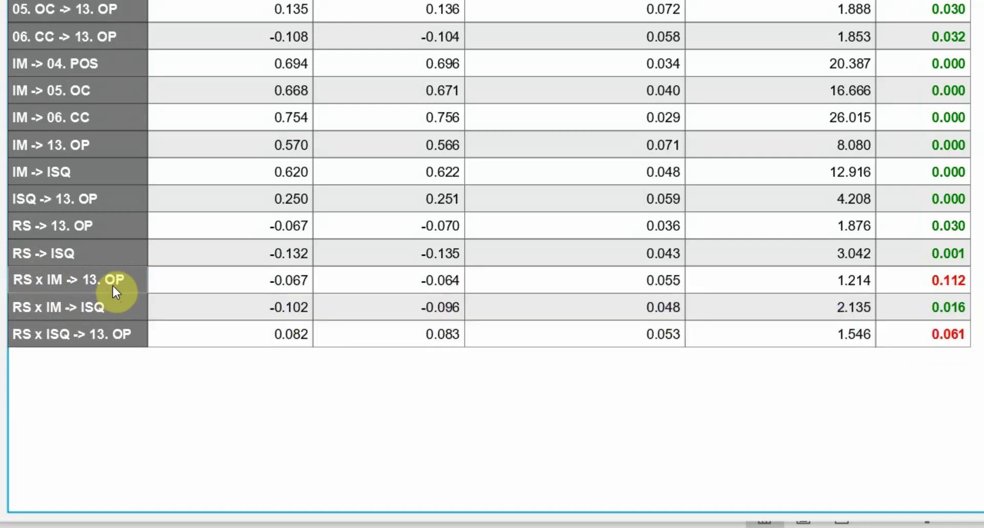
- Examine the RS x IM -> 13. OP row across all its bootstrapping statistics
left_click_drag(110, 283, 940, 288)
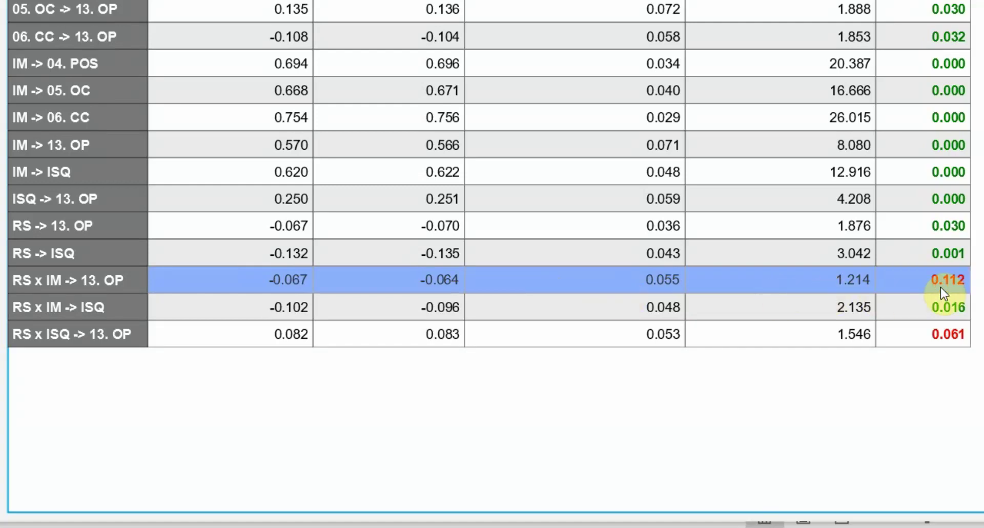
left_click(527, 411)
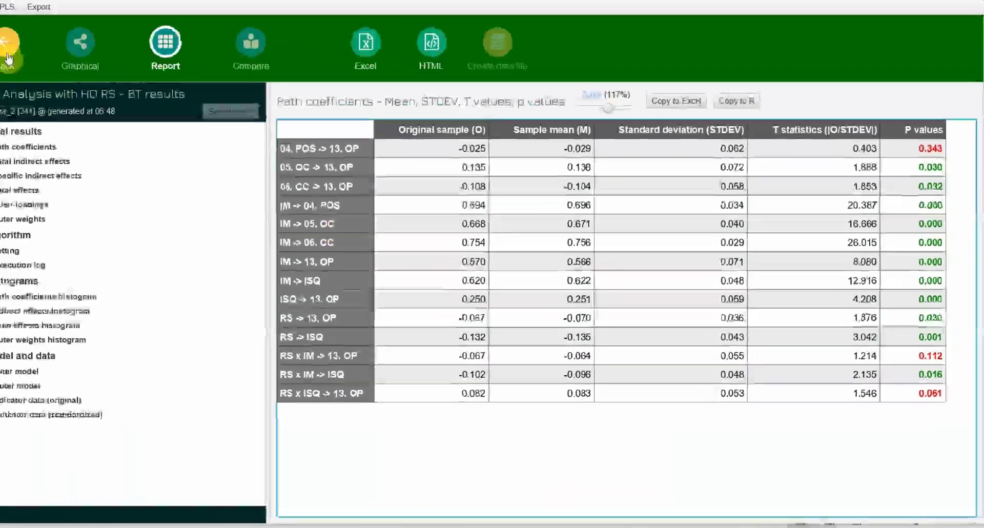
- Run the PLS-SEM algorithm on the HOC Analysis with HO RS model using path weighting and standardized results, and open its report
left_click(8, 57)
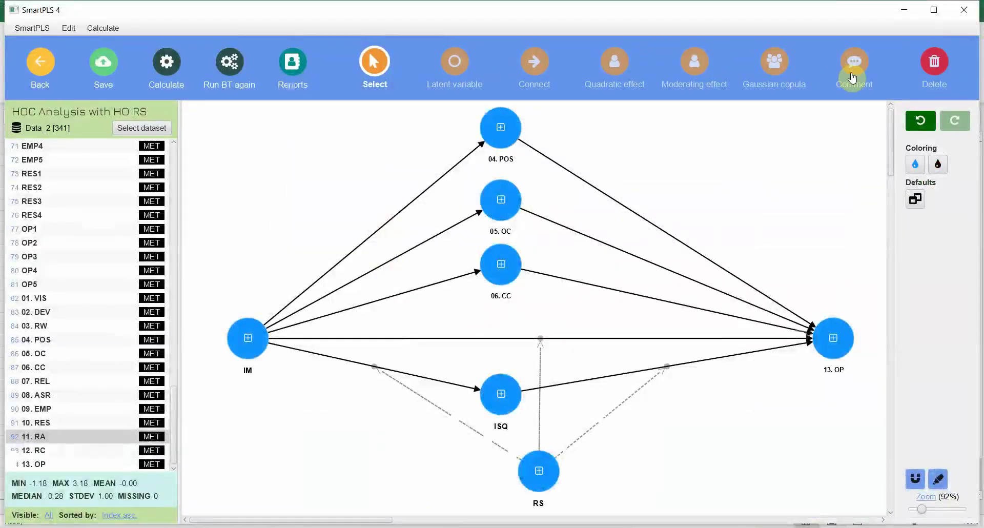
left_click(166, 61)
left_click(189, 95)
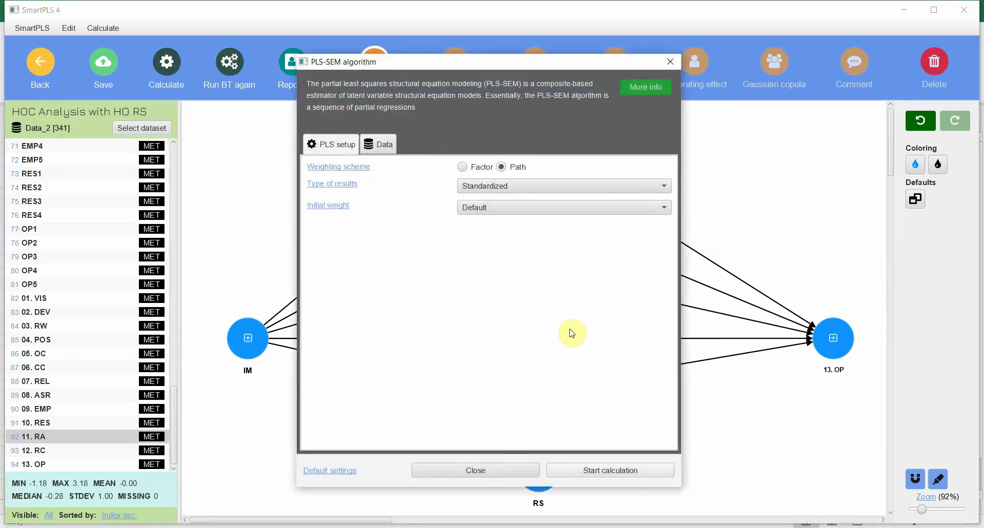
left_click(579, 469)
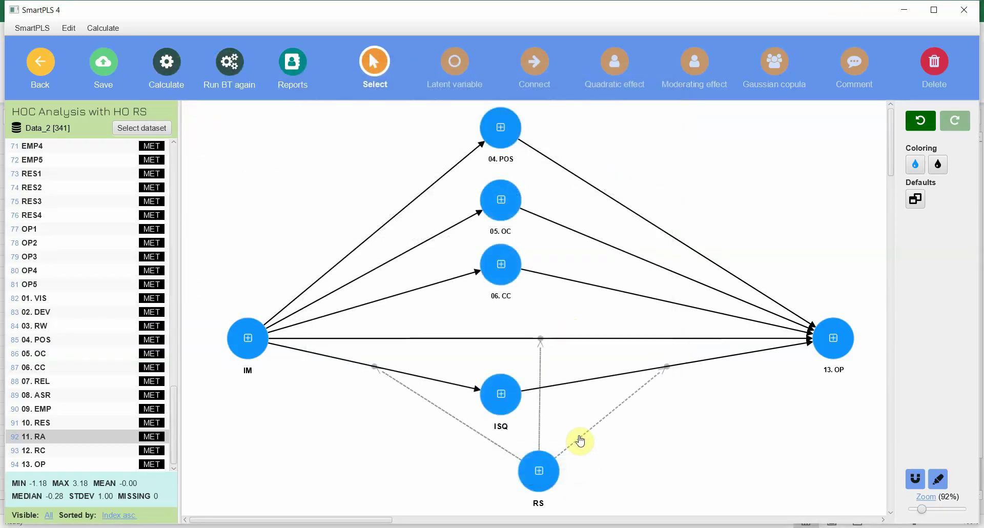
left_click(199, 72)
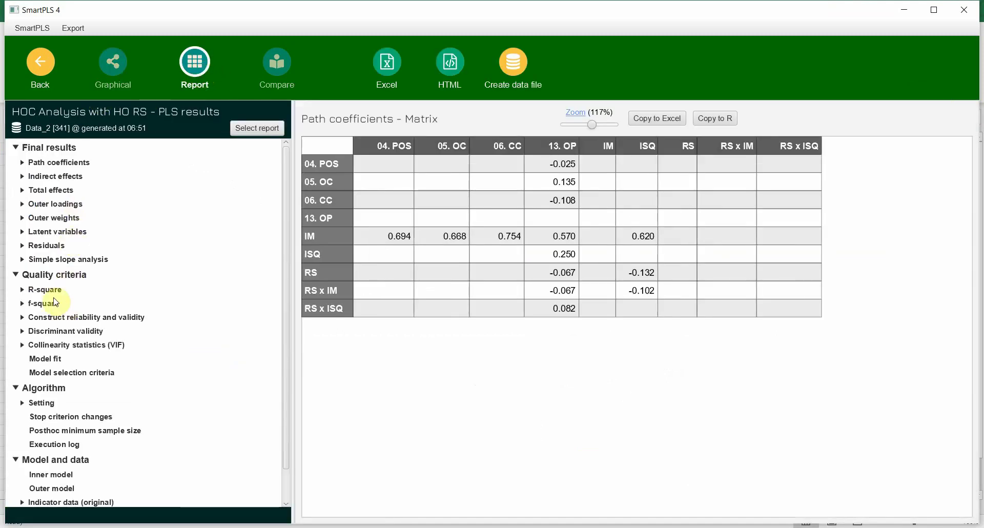
- View the RS x IM simple slope plot for 13. OP and check it against the bootstrapped p value of RS x IM -> 13. OP
left_click(56, 259)
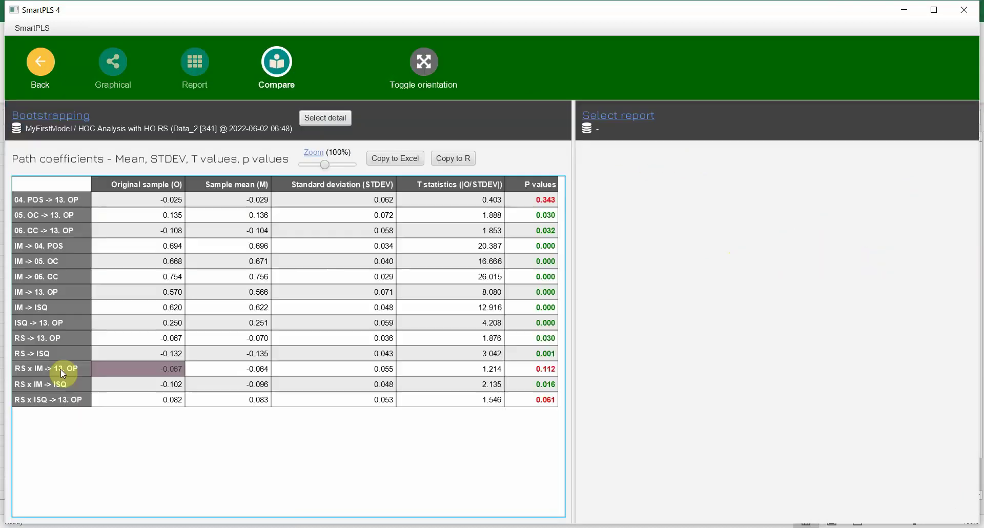
left_click(536, 368)
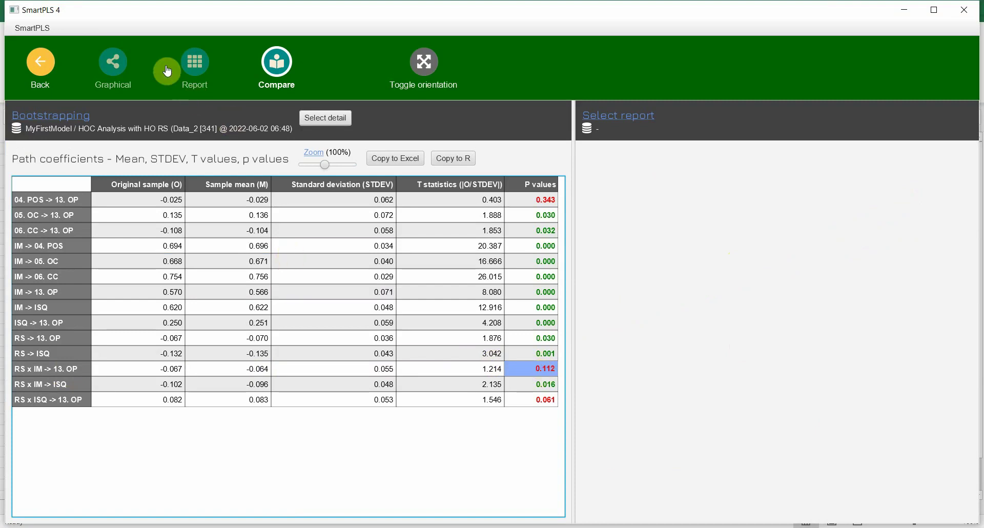
left_click(113, 80)
left_click(180, 69)
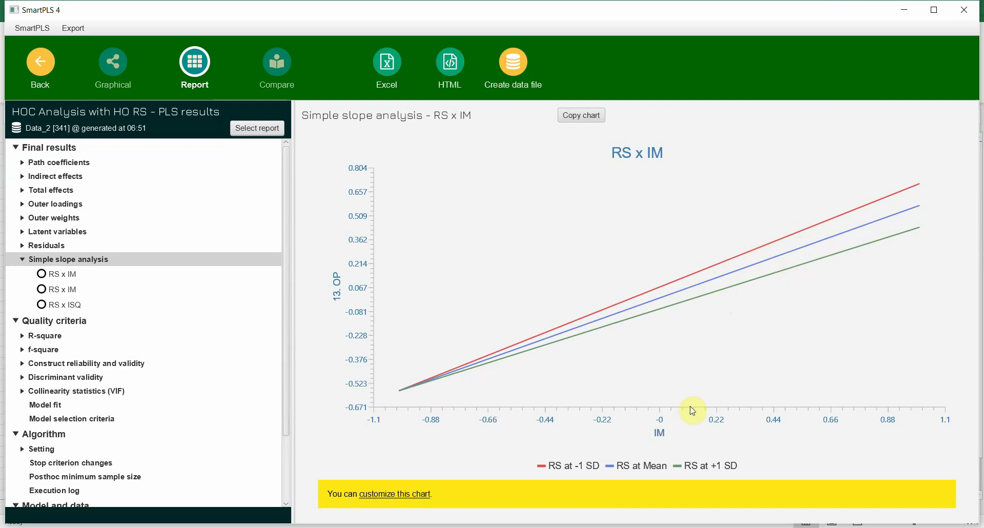
- View the RS x IM simple slope plot for ISQ and check the p value and coefficient of RS x IM -> ISQ
left_click(69, 297)
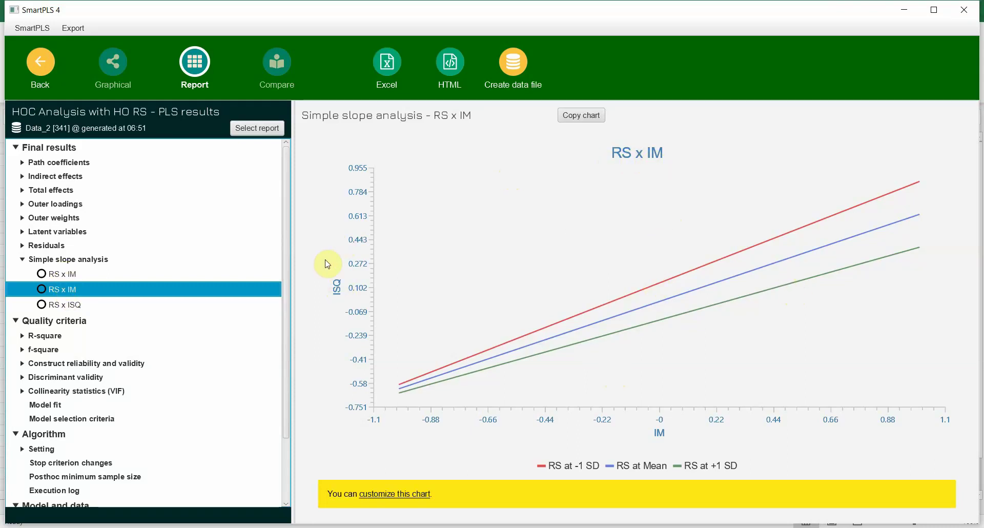
left_click(291, 82)
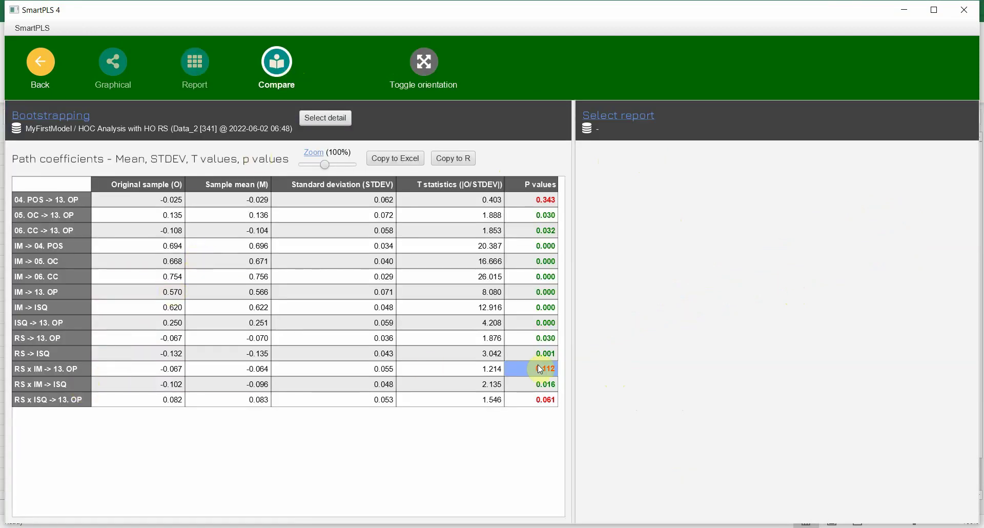
left_click(552, 383)
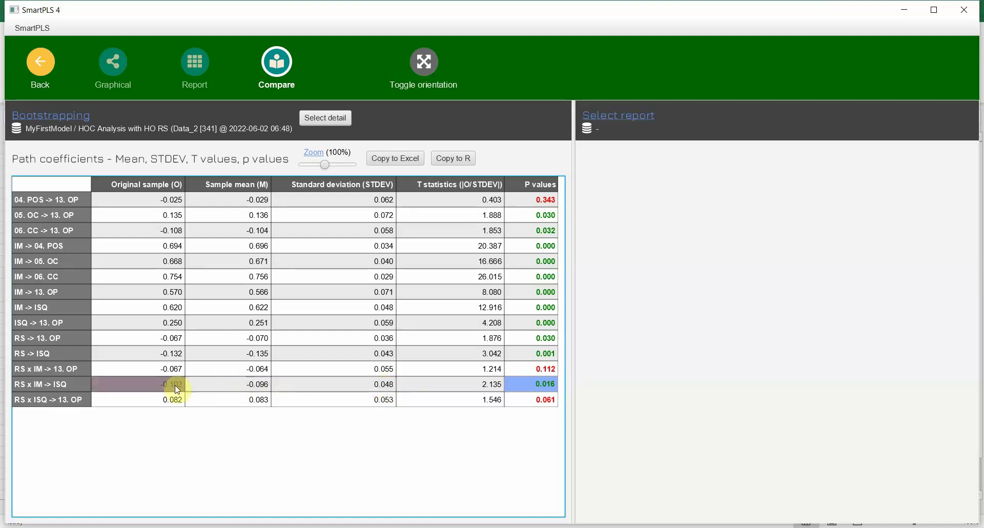
left_click(80, 383)
left_click(185, 76)
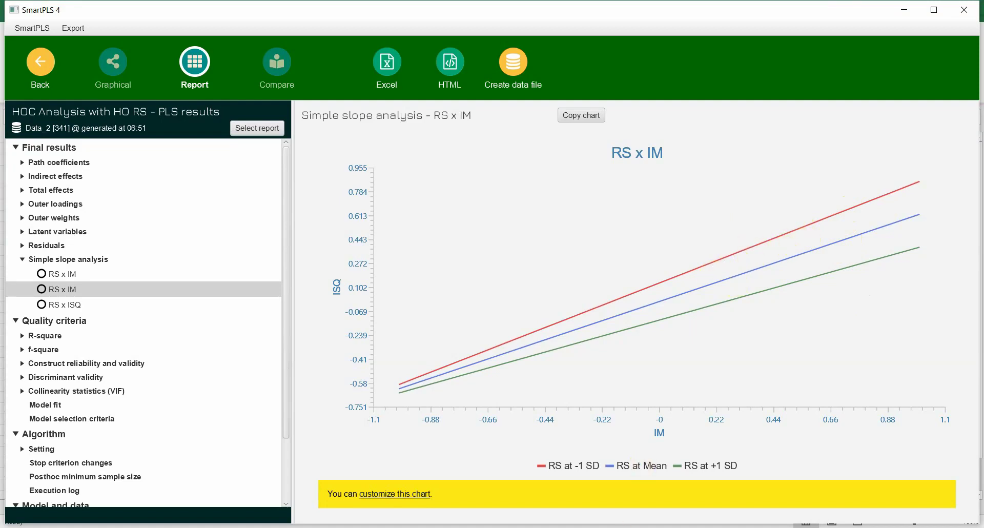
- Switch to the Stats Tools Package workbook in Excel and examine the RS moderation charts for IM on OP and IM on ISQ
left_click(615, 449)
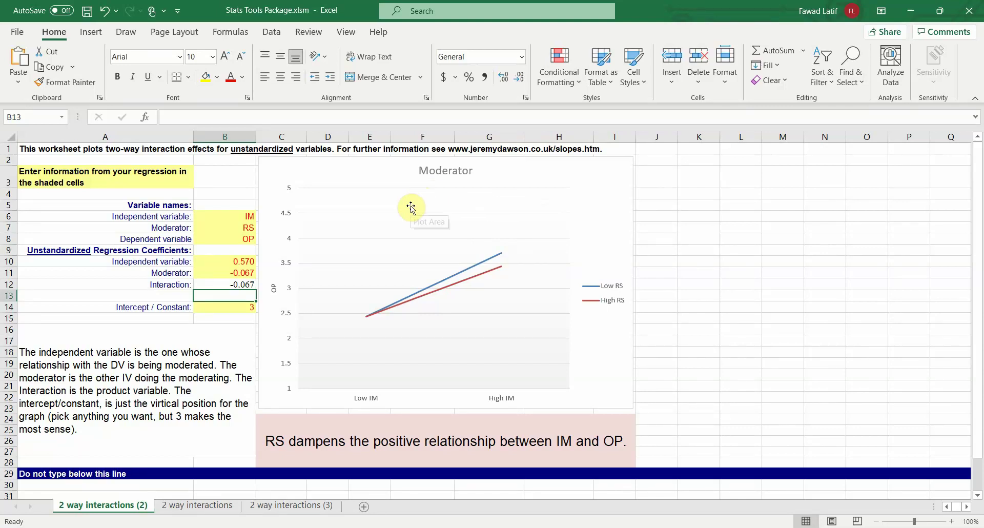
left_click(309, 173)
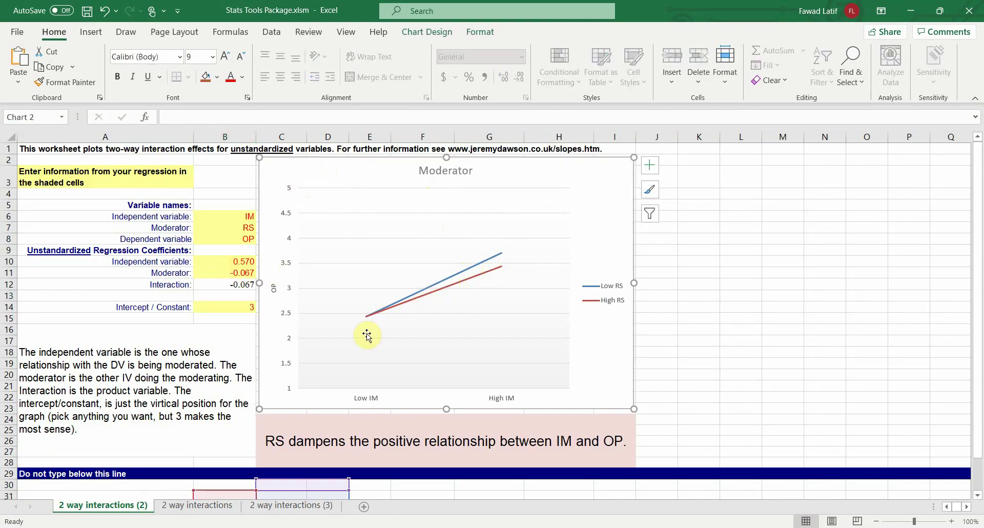
left_click(179, 510)
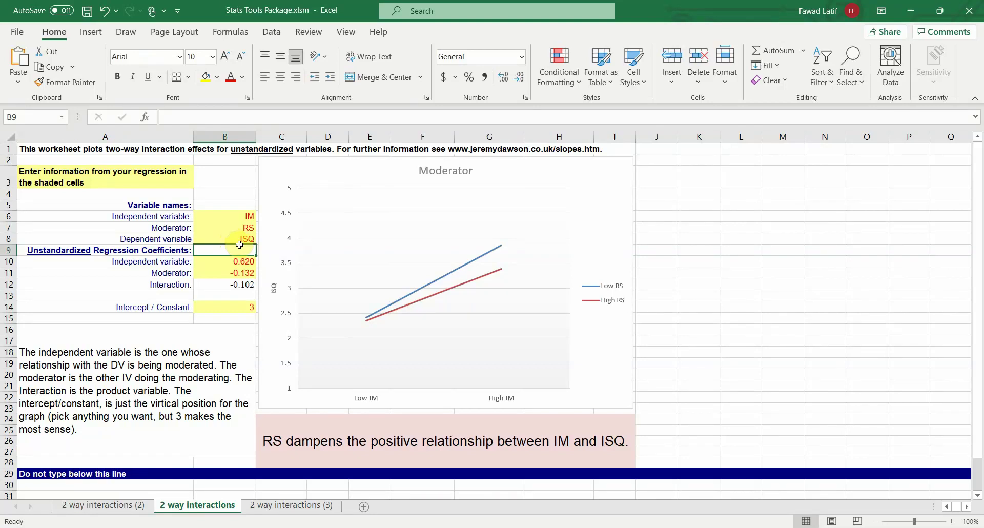
left_click(465, 268)
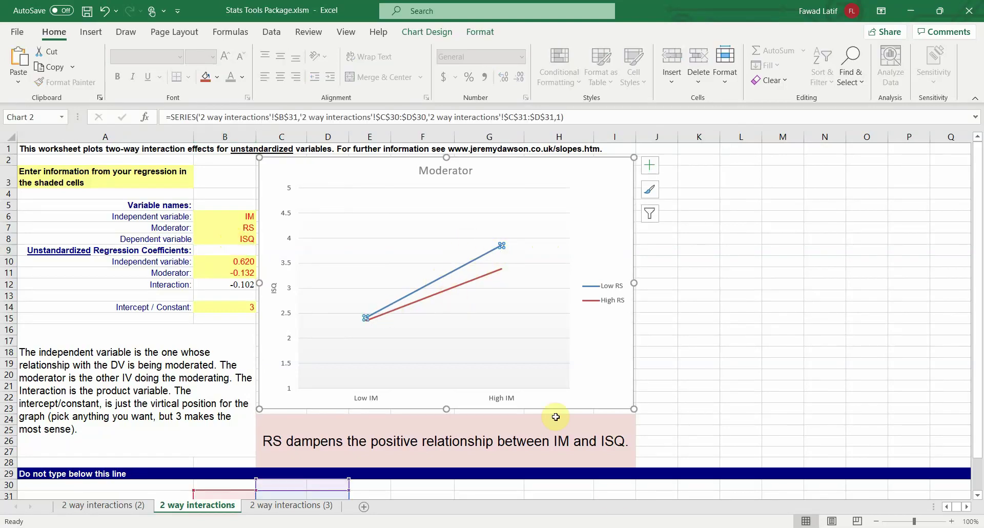
- Compare the SmartPLS RS x IM slope plot for ISQ with the Excel chart, inspecting its High RS and Low RS lines
left_click(584, 527)
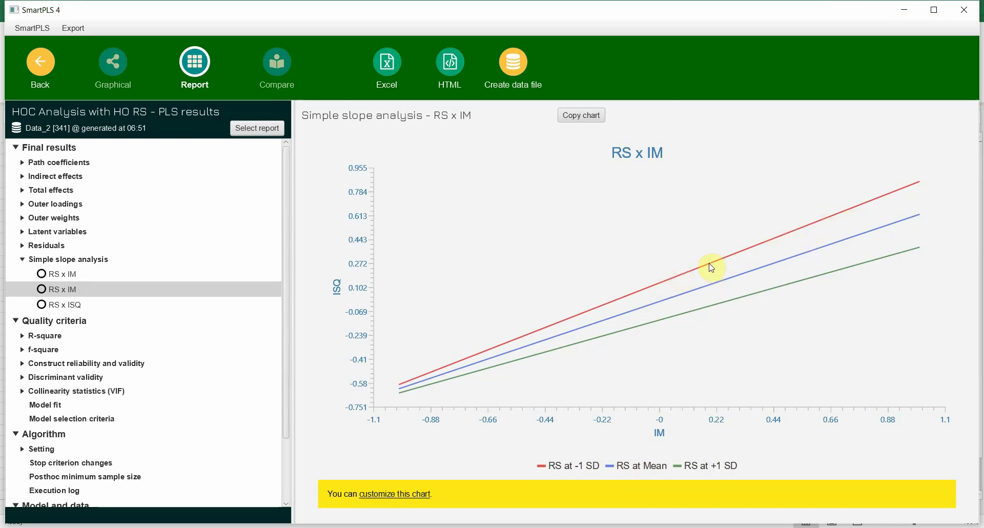
key("alt+Tab")
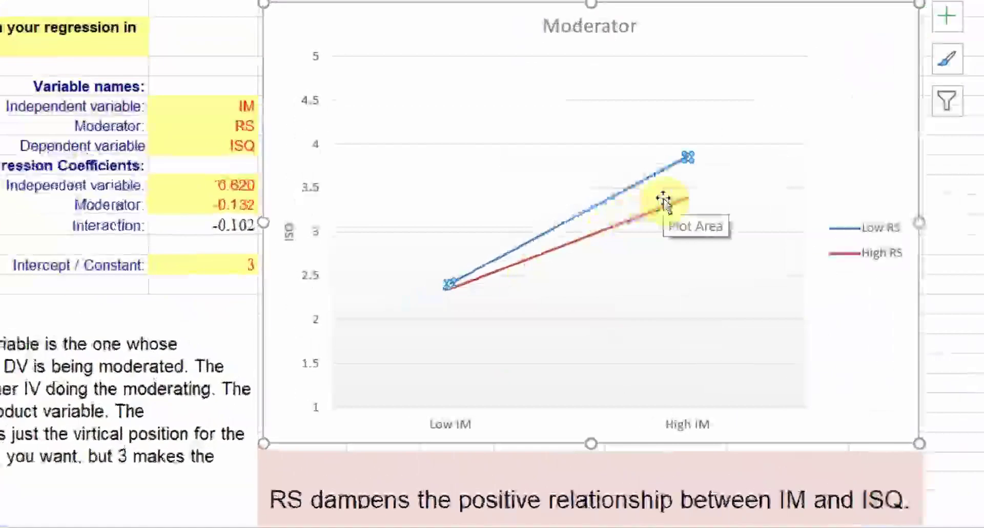
mouse_move(686, 201)
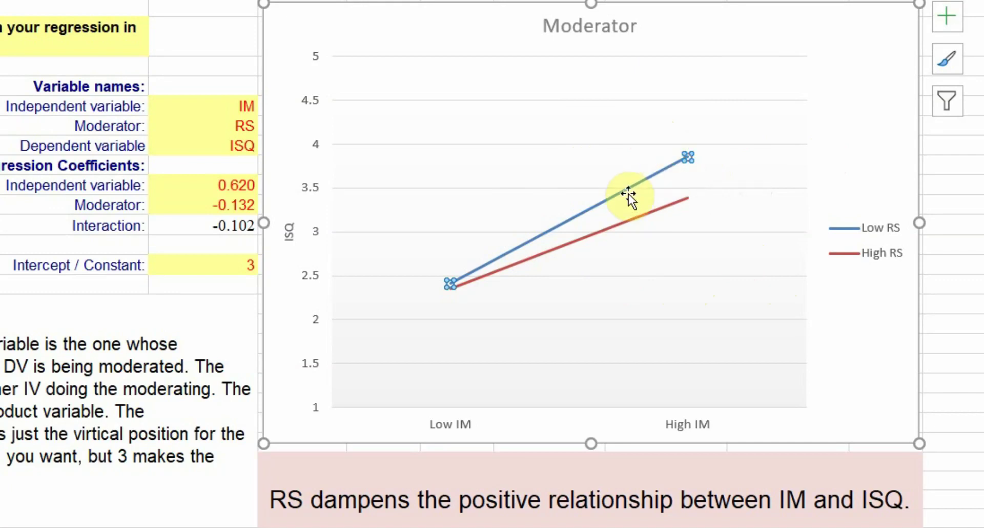
left_click(618, 224)
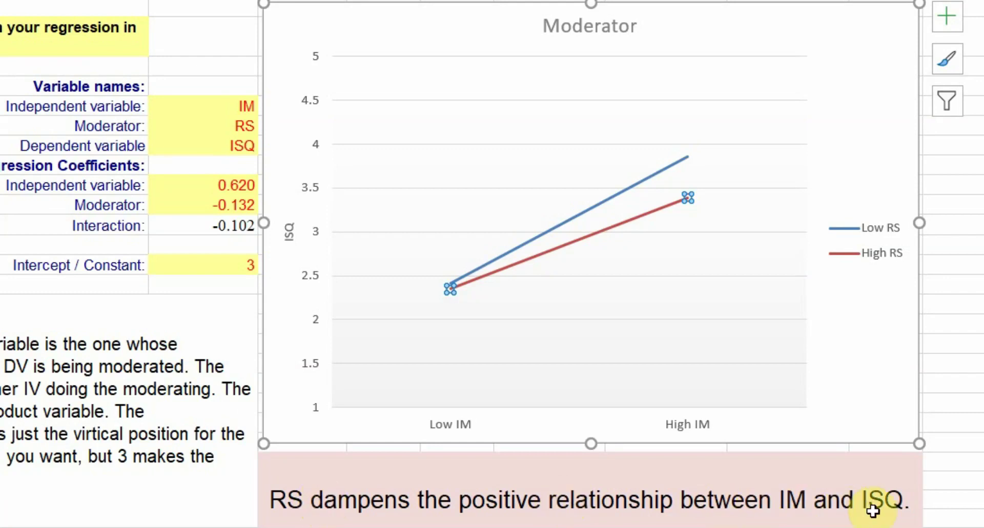
left_click(606, 203)
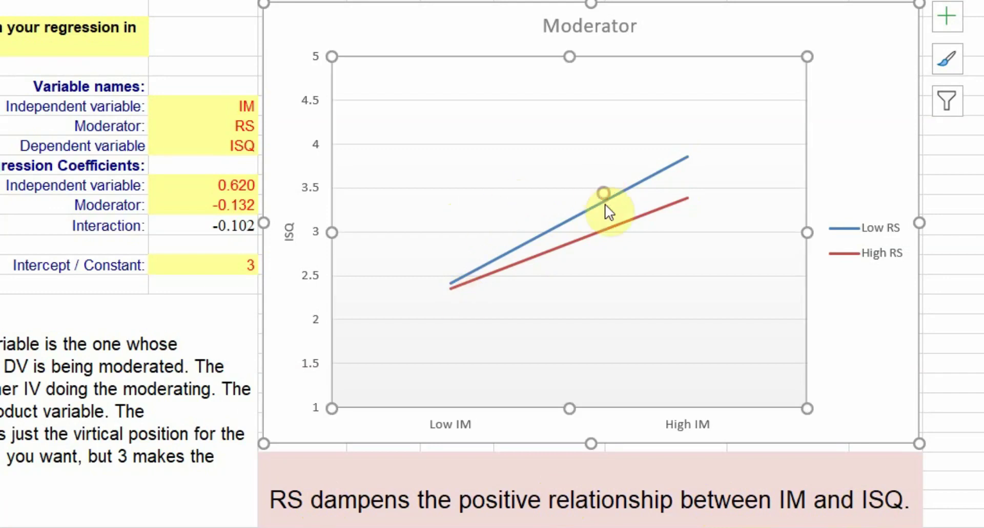
left_click(621, 192)
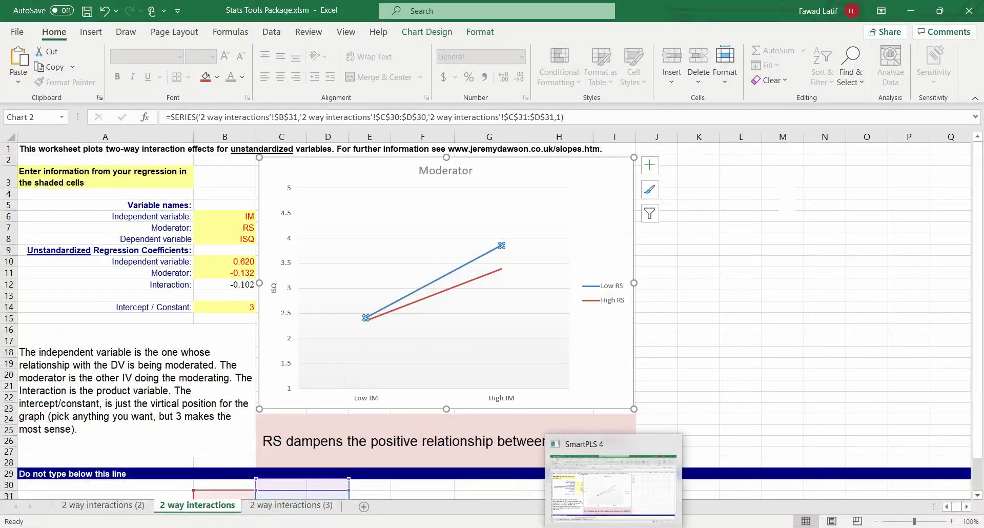
- Switch to SmartPLS and examine the RS x ISQ -> 13. OP row across its bootstrapping statistics
left_click(584, 527)
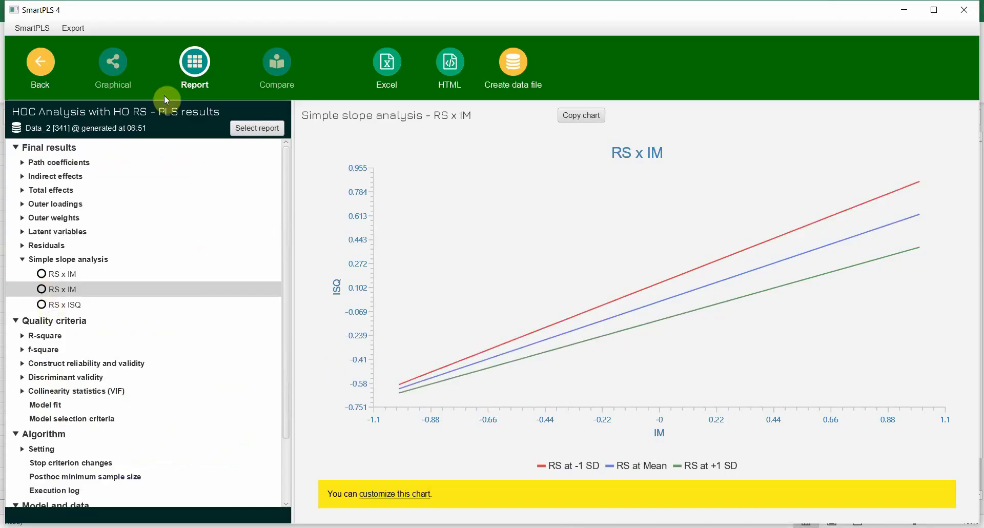
left_click(274, 64)
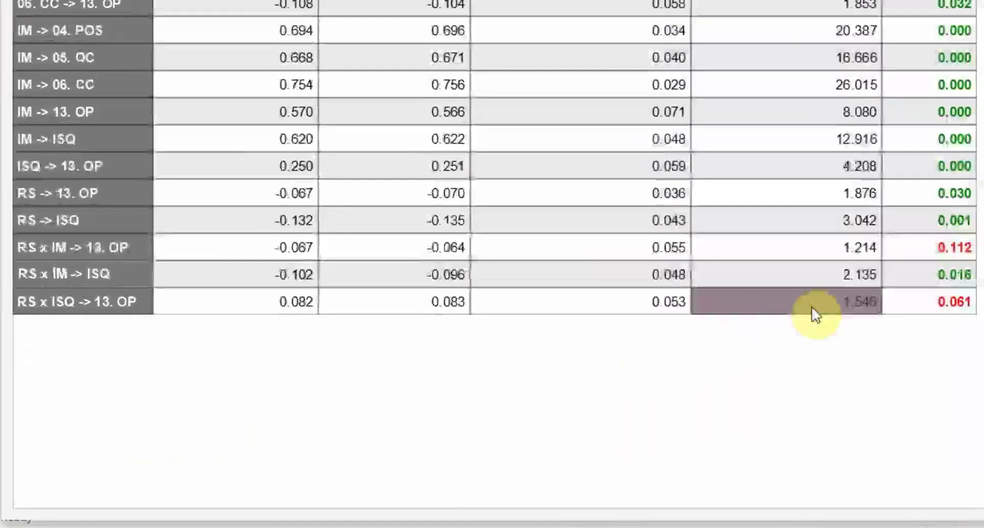
left_click_drag(125, 304, 941, 312)
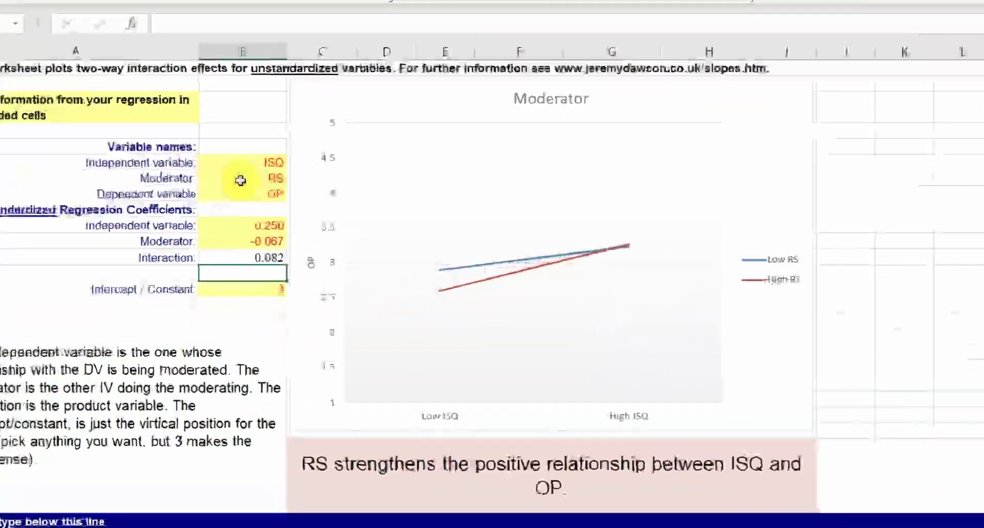
- In the Excel sheet 2 way interactions (3), review the ISQ, RS and OP variable names and the independent variable's coefficient
left_click(244, 163)
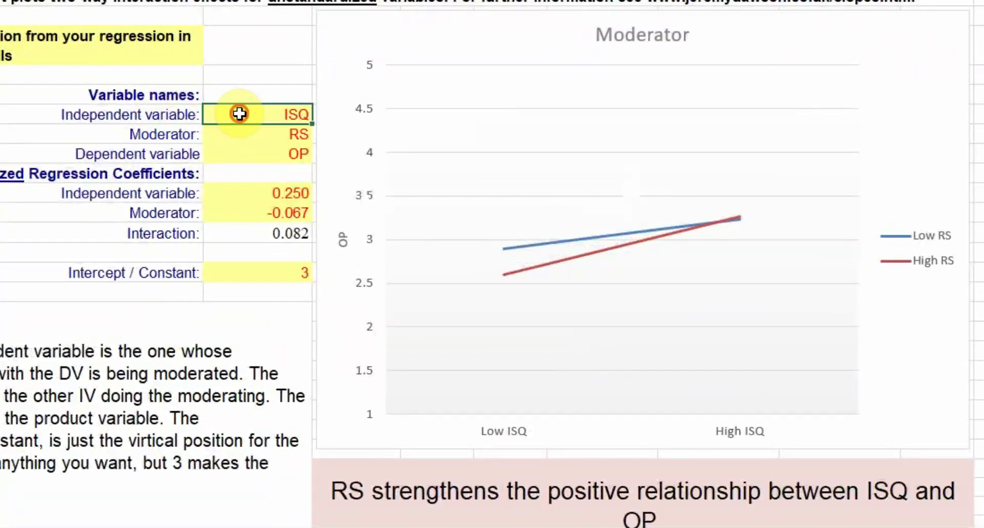
left_click(256, 135)
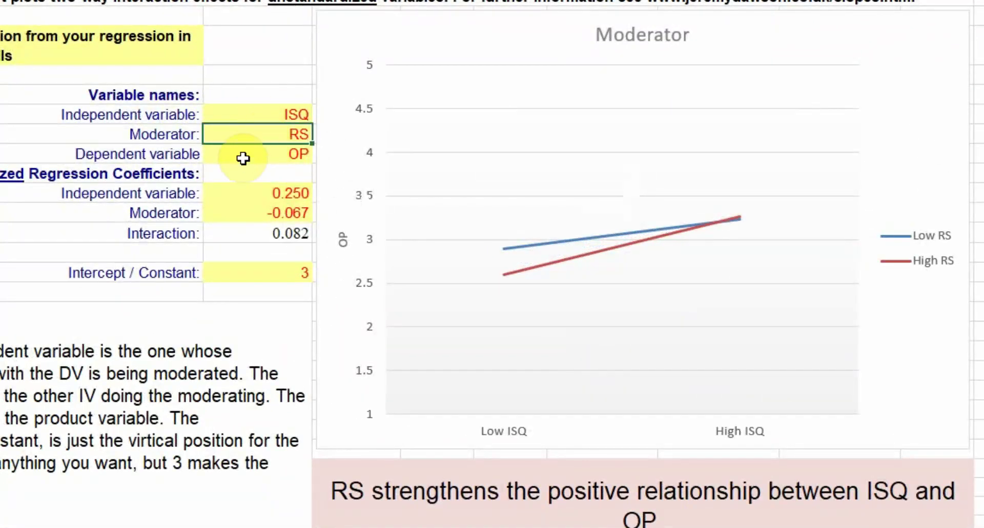
left_click(245, 156)
left_click(272, 196)
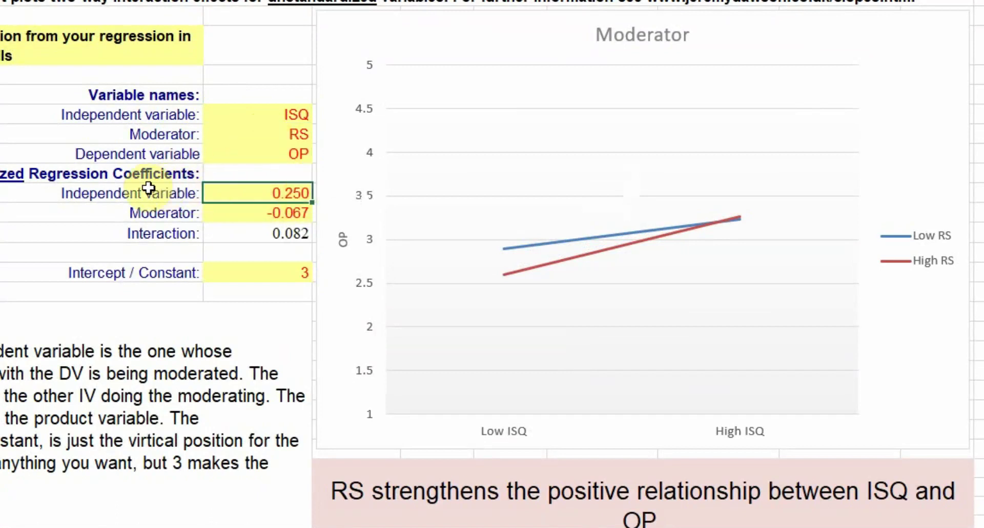
left_click(82, 194)
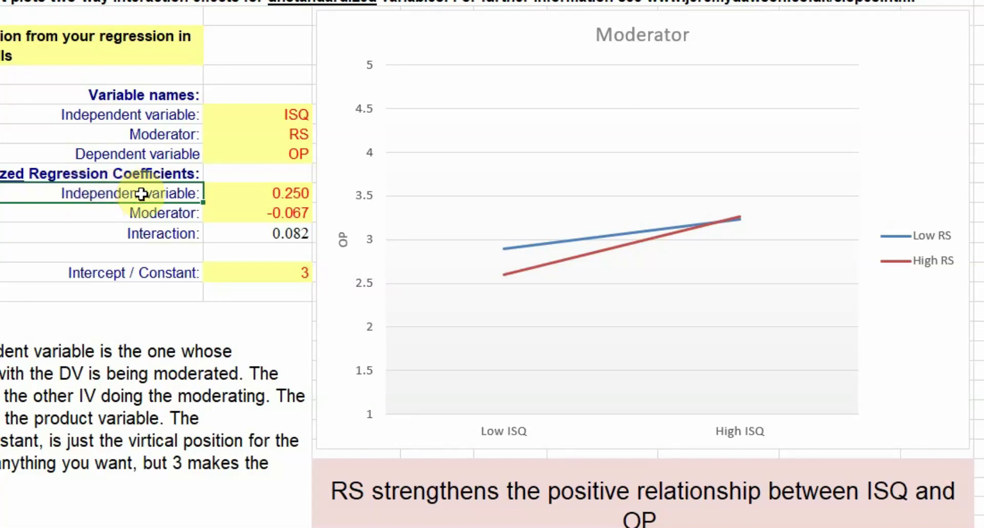
left_click(250, 124)
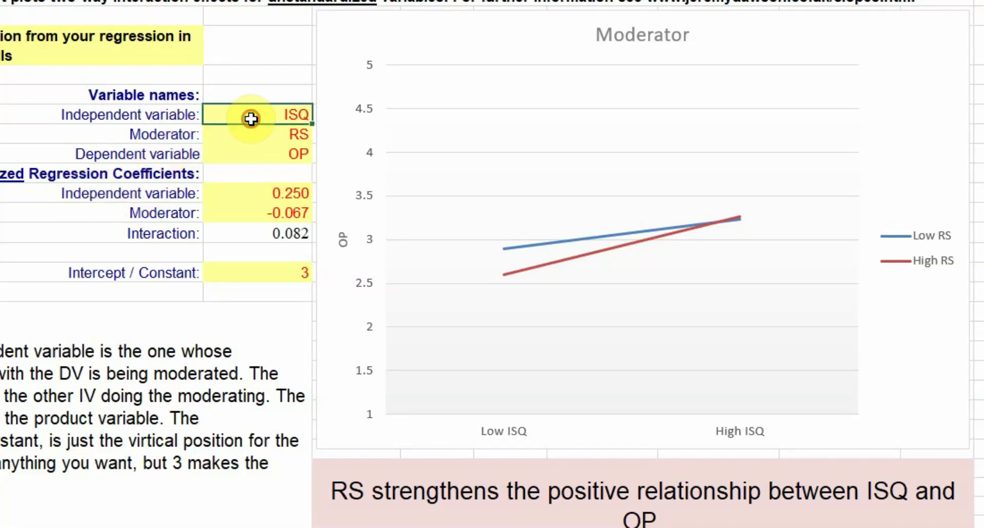
left_click(251, 193)
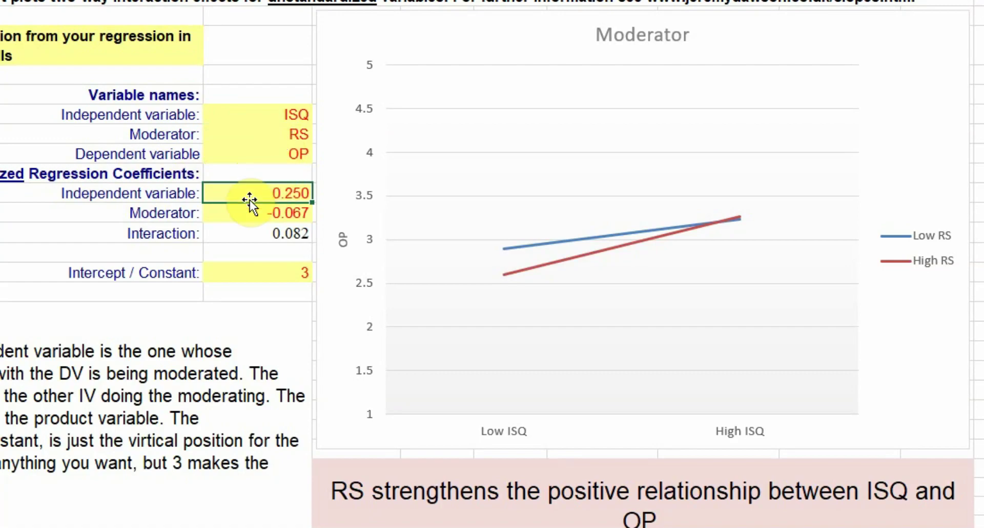
left_click(297, 154)
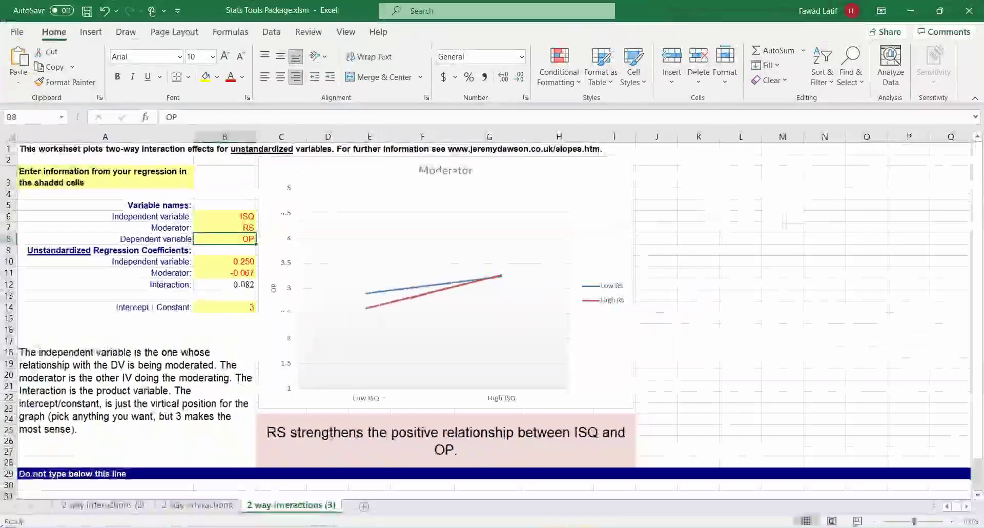
- Switch to SmartPLS, show the PLS results as a graphical model and select the RS construct
left_click(567, 525)
left_click(147, 76)
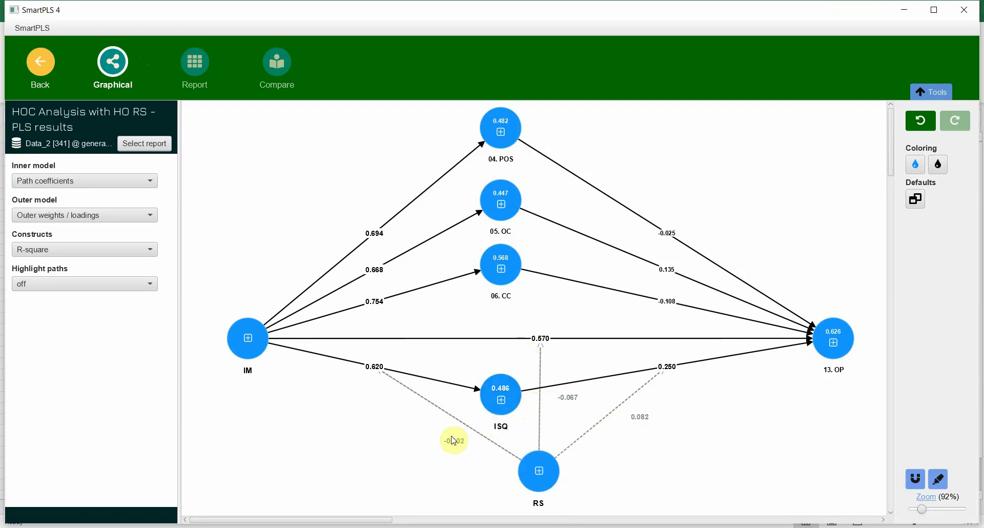
left_click(542, 471)
left_click(545, 480)
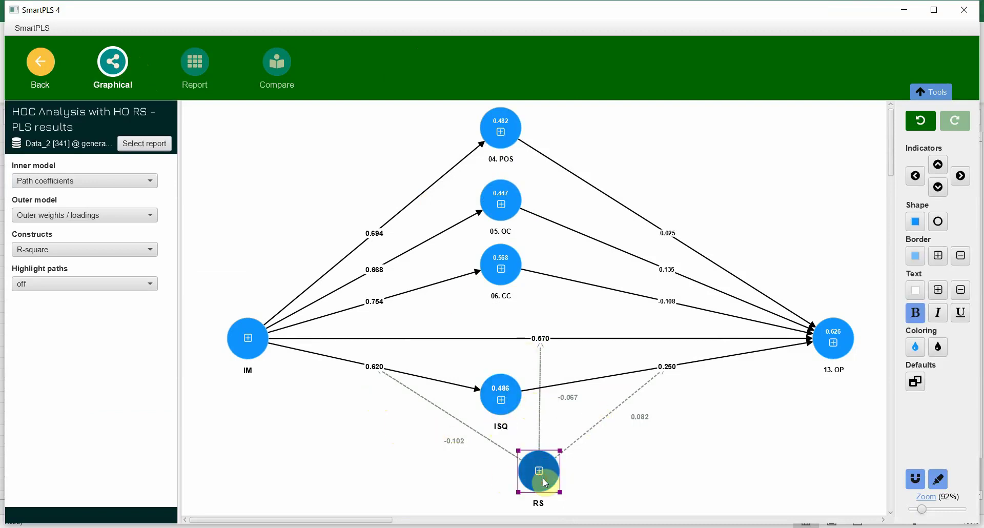
- Trace the ISQ to 13. OP relationship in the graphical model and select the RS moderating path that acts on it
left_click(508, 400)
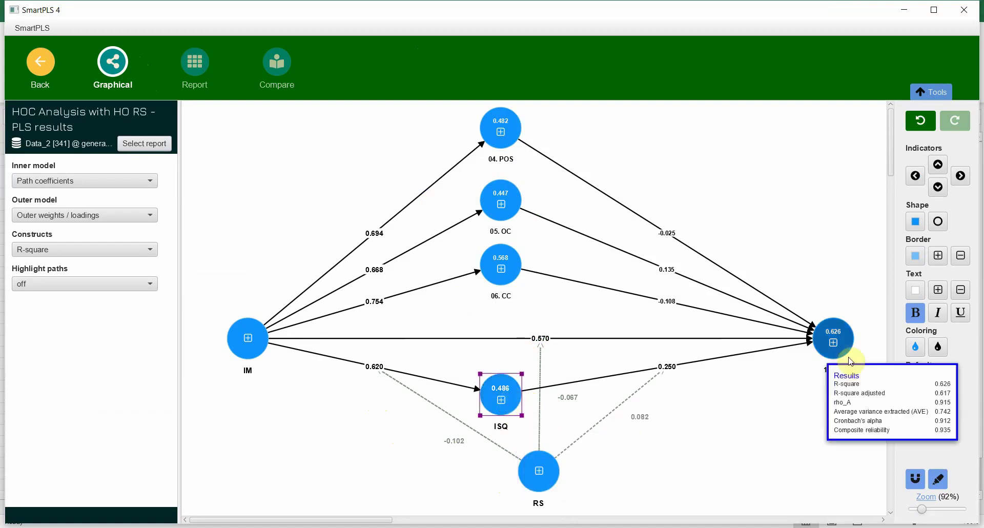
left_click(831, 359)
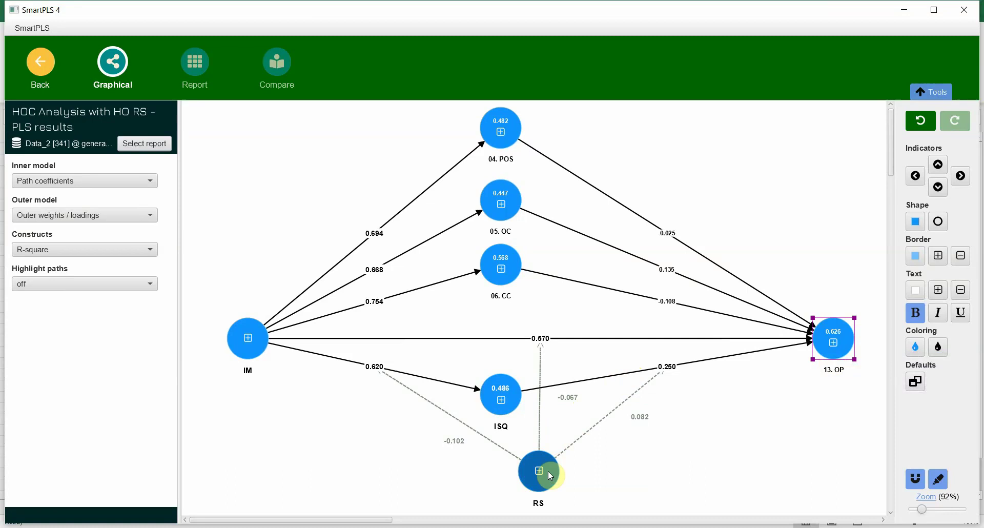
mouse_move(822, 348)
left_click(665, 372)
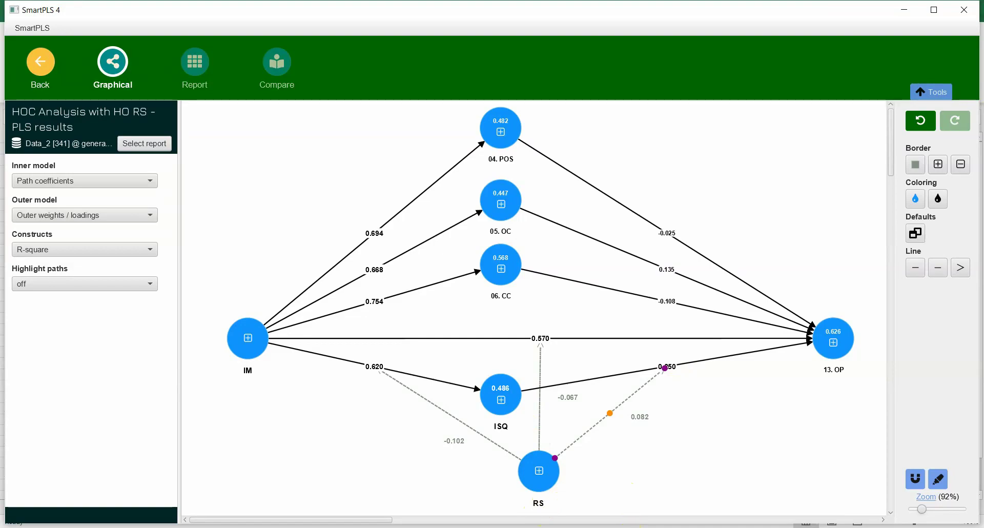
- Switch to the Excel sheet 2 way interactions (3) and check the independent variable's coefficient and name
left_click(627, 521)
left_click(200, 261)
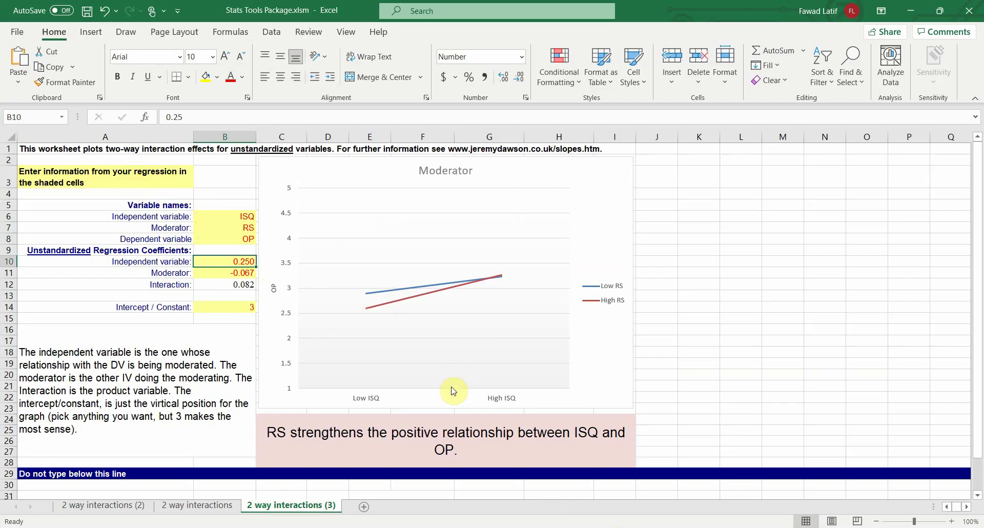
left_click(234, 215)
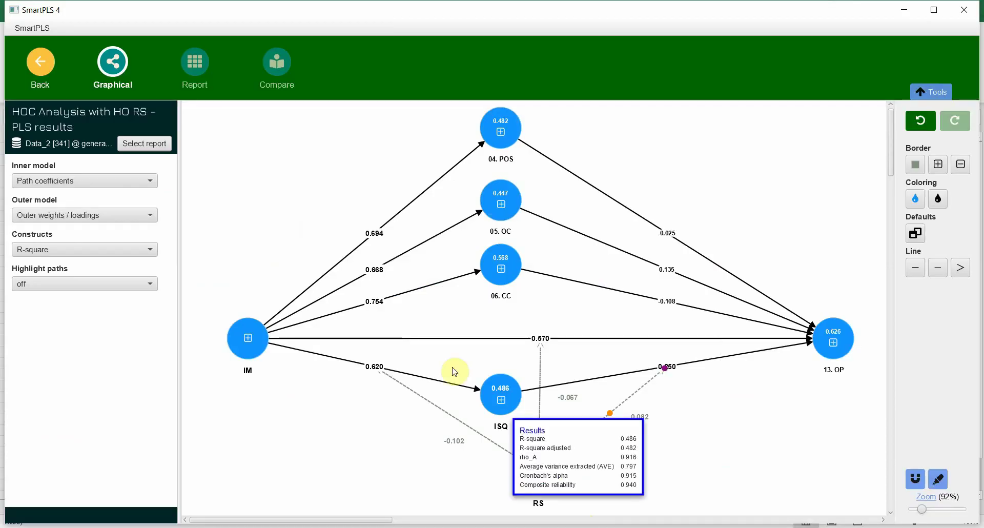
- Switch to SmartPLS, locate the ISQ and 13. OP constructs, and find the ISQ -> 13. OP original sample coefficient in the bootstrapping comparison
left_click(504, 410)
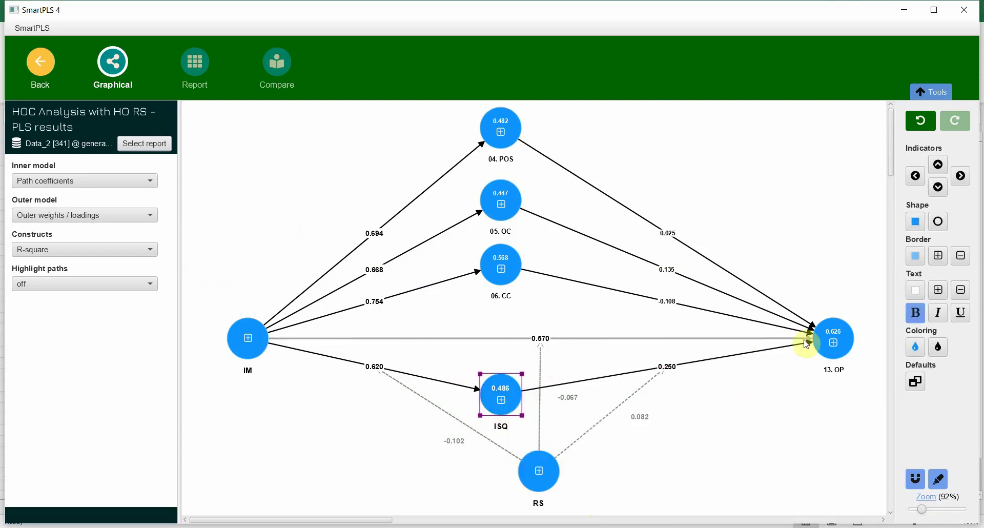
left_click(830, 353)
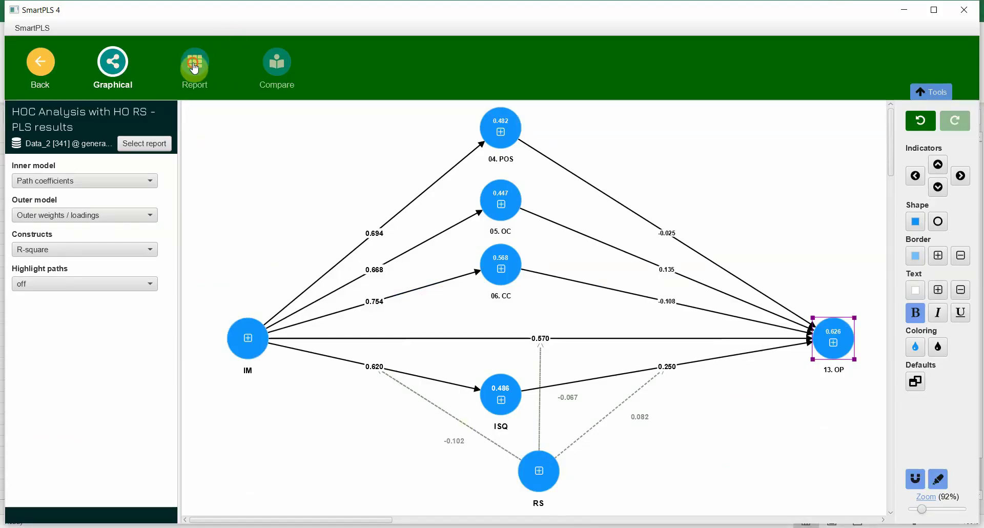
left_click(195, 61)
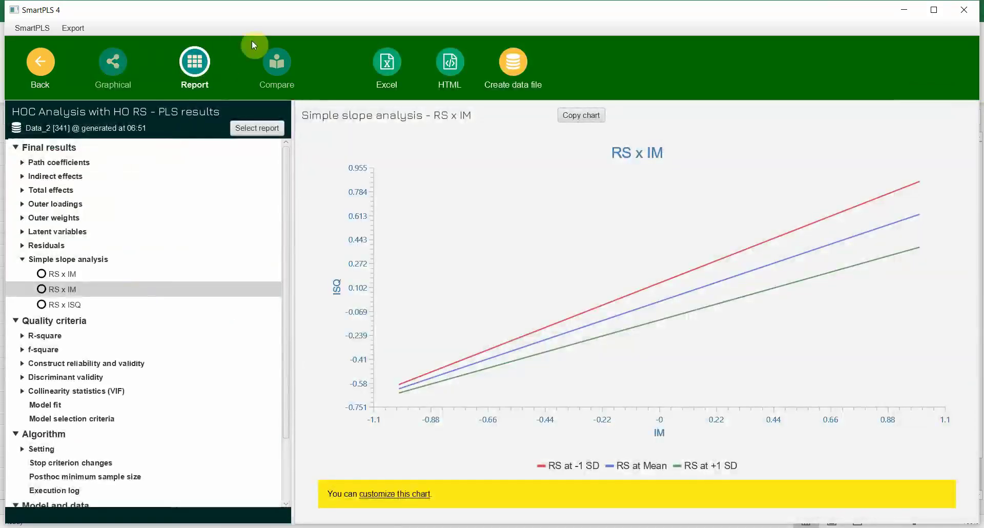
left_click(276, 61)
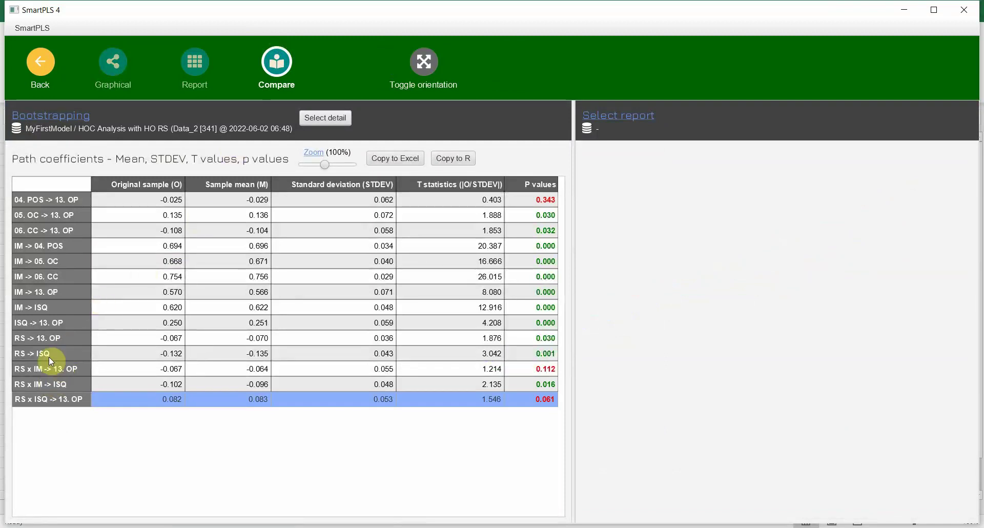
left_click(45, 327)
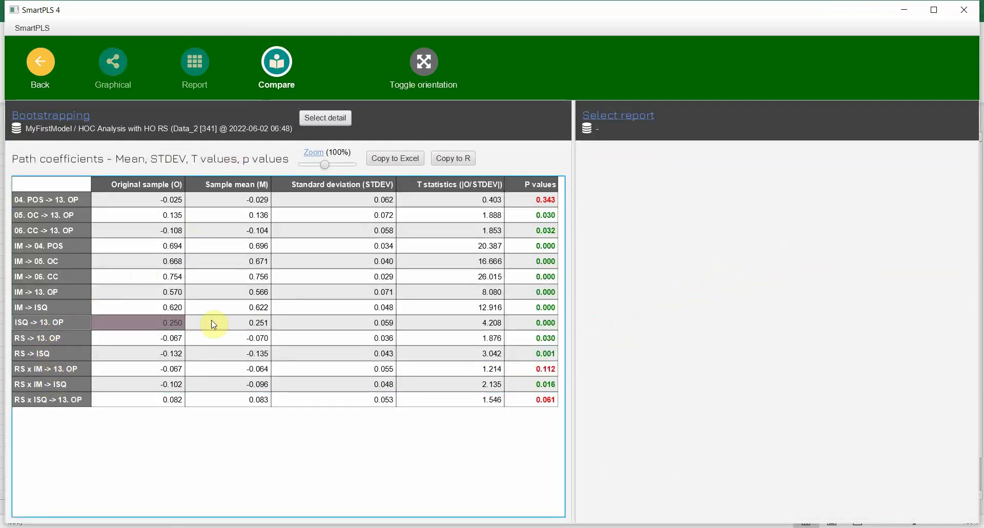
left_click(171, 323)
- Switch to Excel and check the independent variable and moderator coefficients of the ISQ interaction
key("alt+Tab")
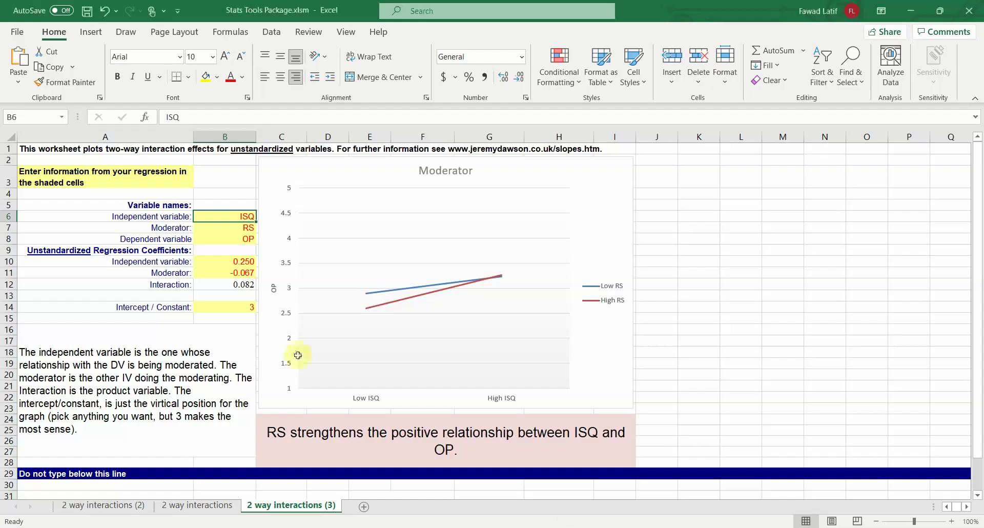
left_click(208, 262)
left_click(196, 275)
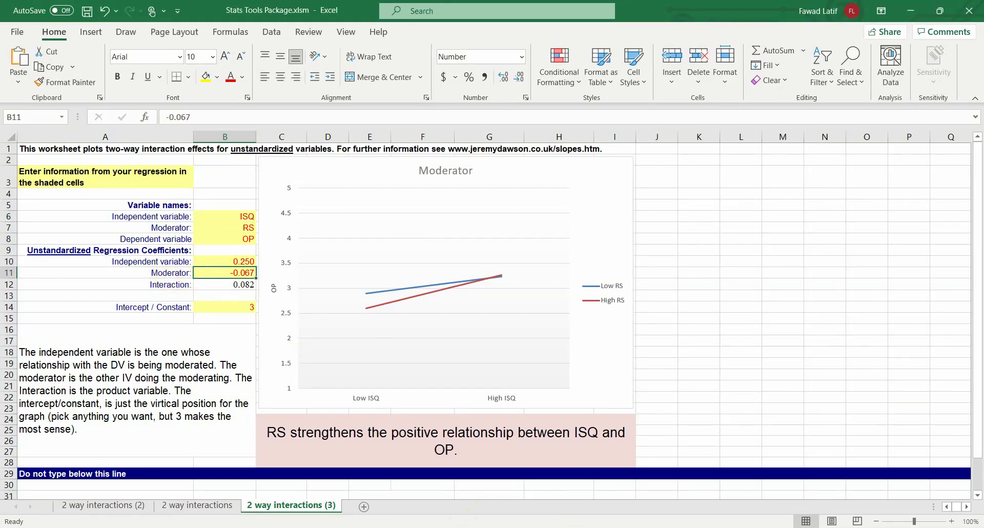
- Switch to SmartPLS, locate RS and 13. OP in the graphical model, and find the RS -> 13. OP original sample coefficient in the bootstrapping comparison
key("alt+Tab")
left_click(125, 81)
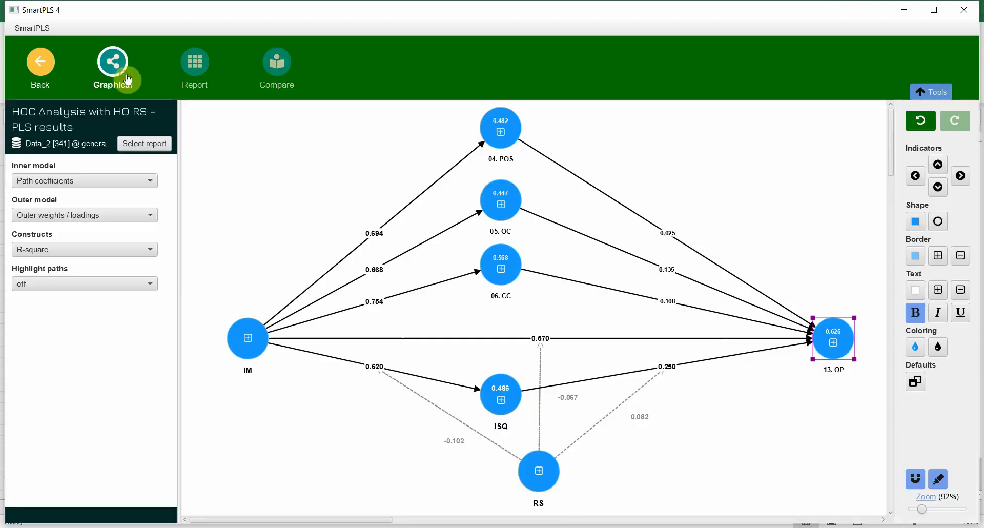
mouse_move(494, 390)
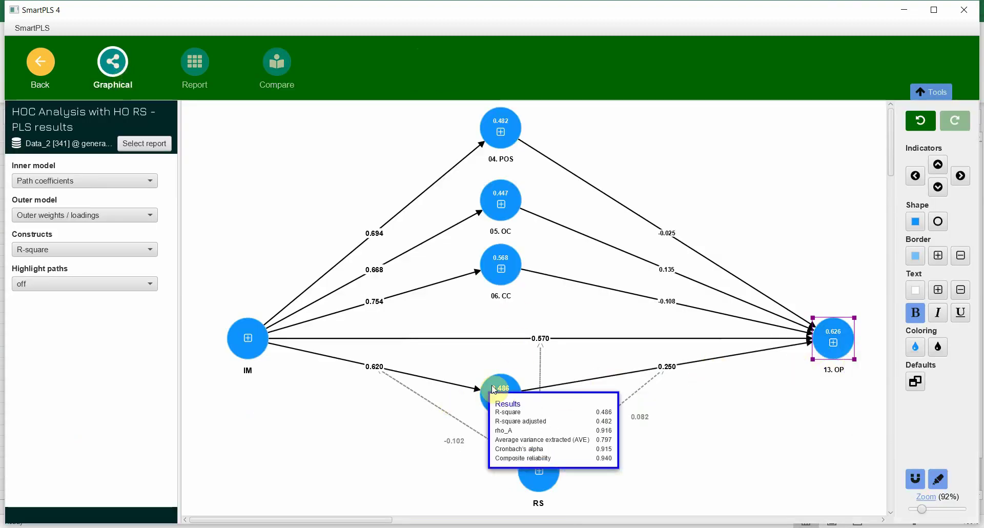
left_click(544, 488)
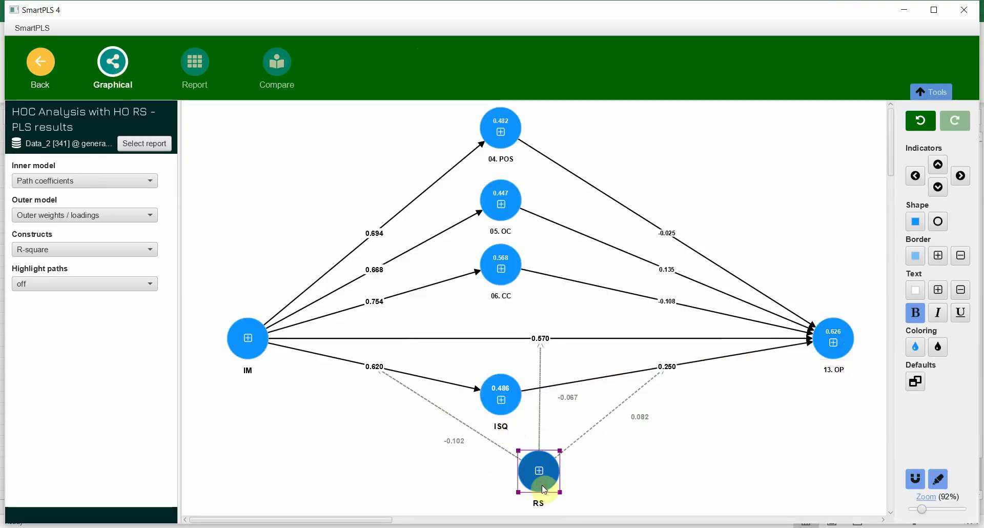
left_click(822, 349)
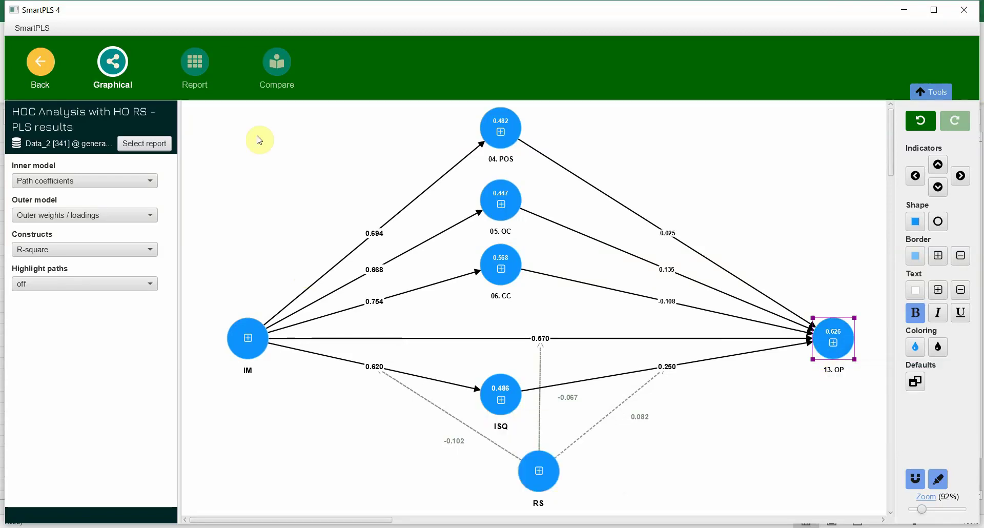
left_click(262, 56)
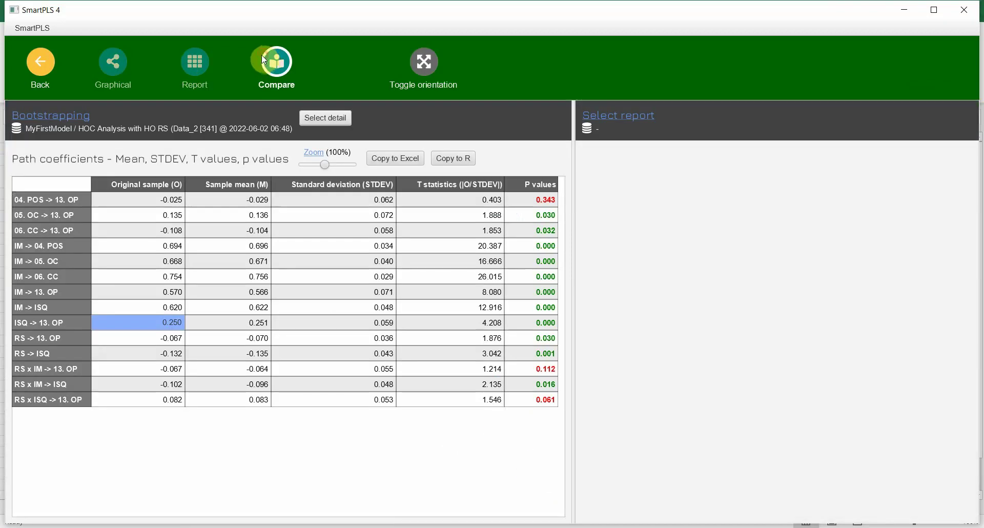
left_click(47, 340)
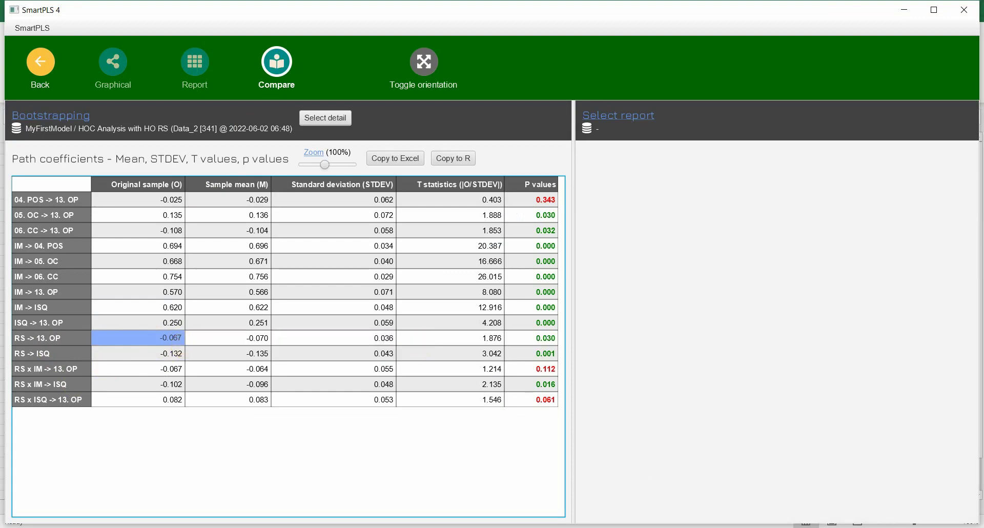
- Check the interaction coefficient in Excel against the RS x ISQ -> 13. OP original sample coefficient in the SmartPLS bootstrapping table
key("alt+Tab")
left_click(217, 289)
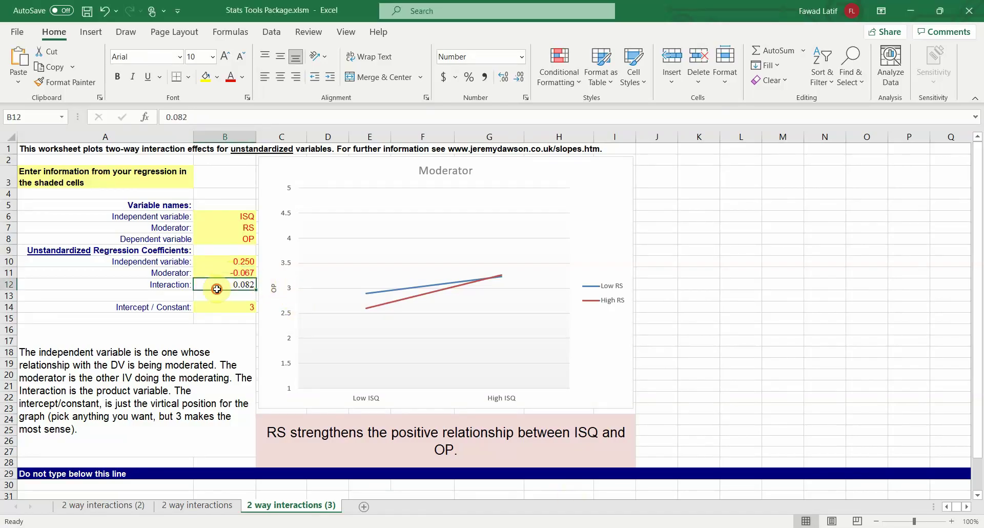
left_click(600, 525)
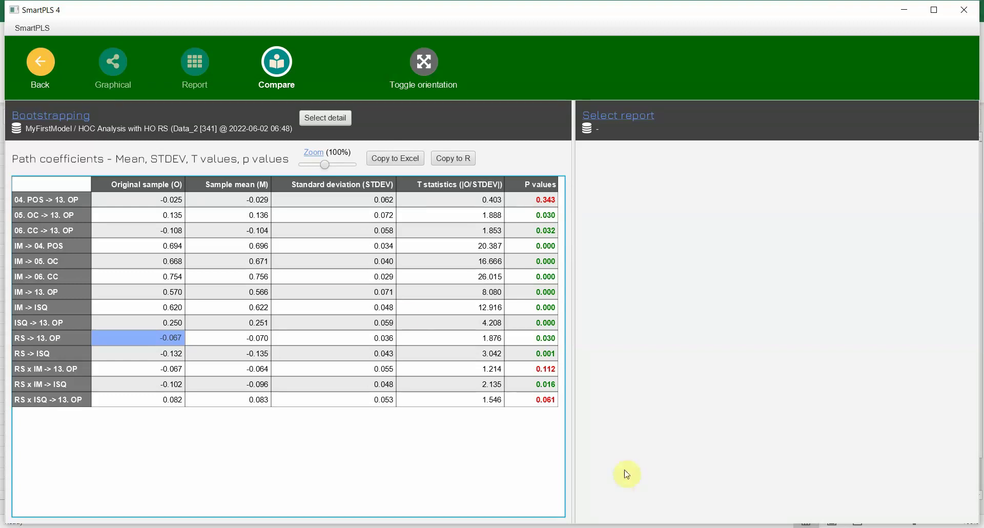
left_click(45, 399)
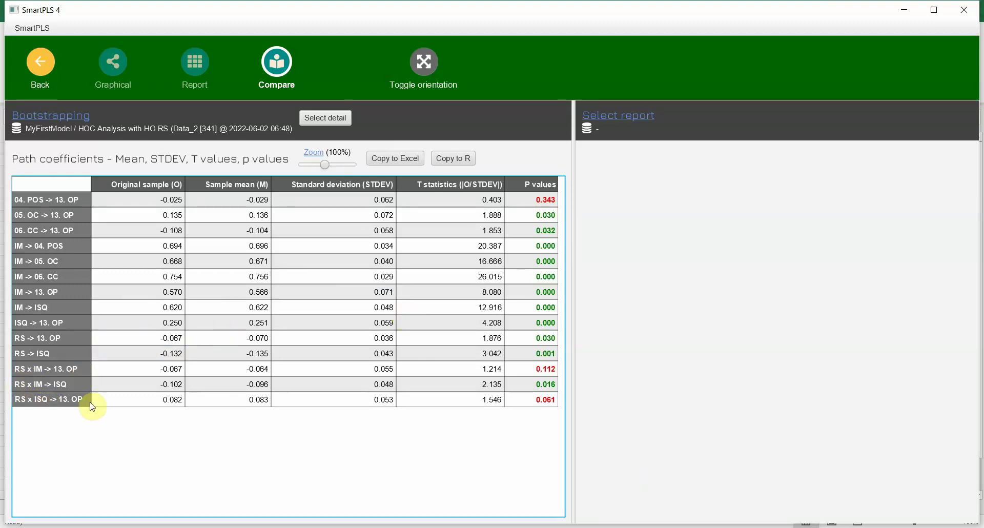
left_click(147, 400)
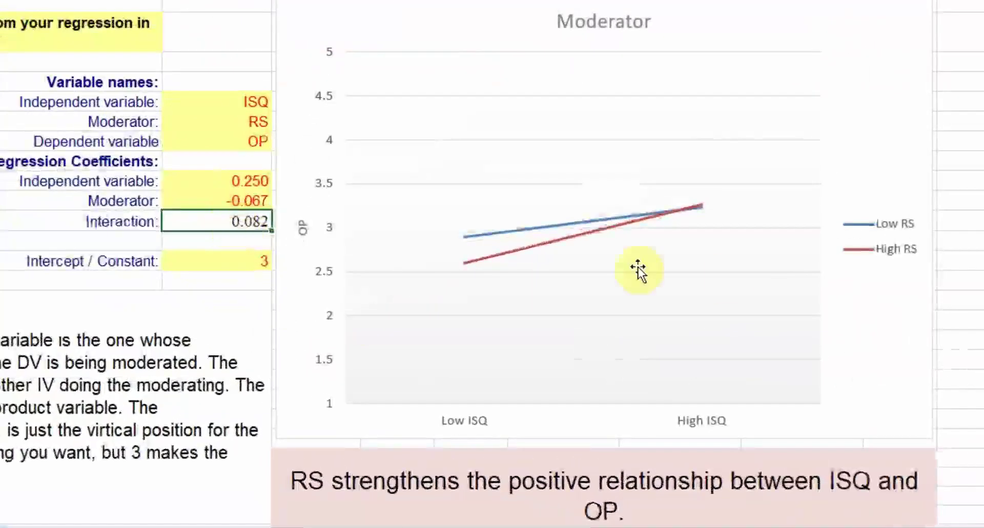
- In Excel, examine the slopes of the High RS and Low RS lines in the Moderator chart for ISQ and OP
left_click(598, 230)
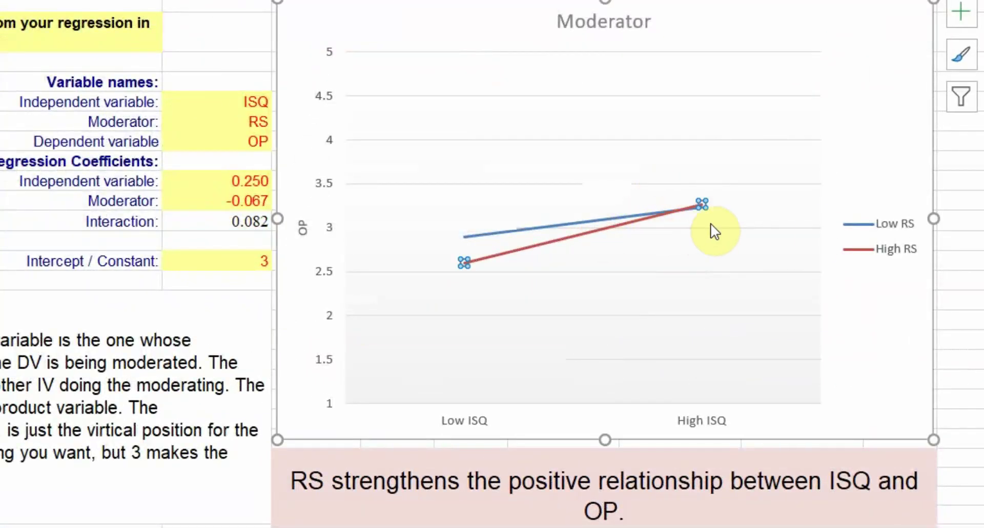
key("Escape")
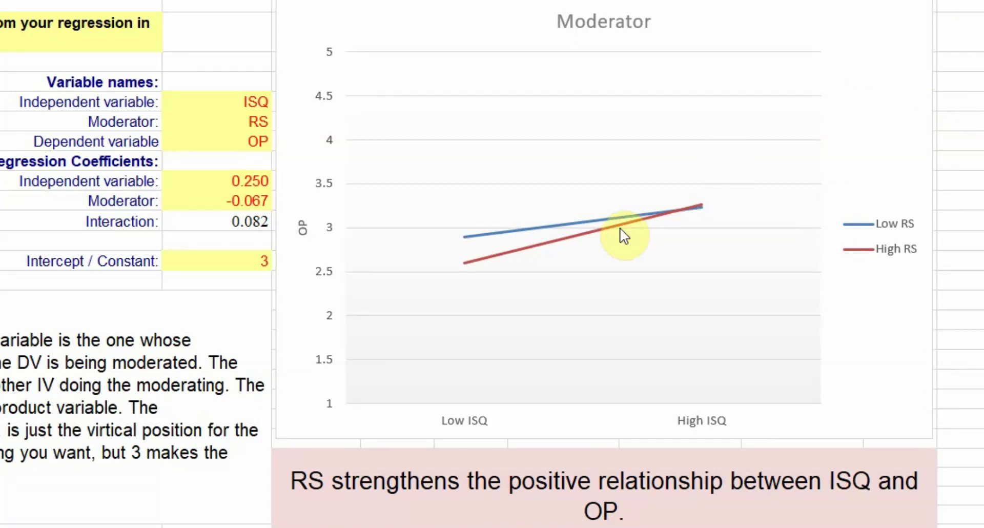
left_click(533, 257)
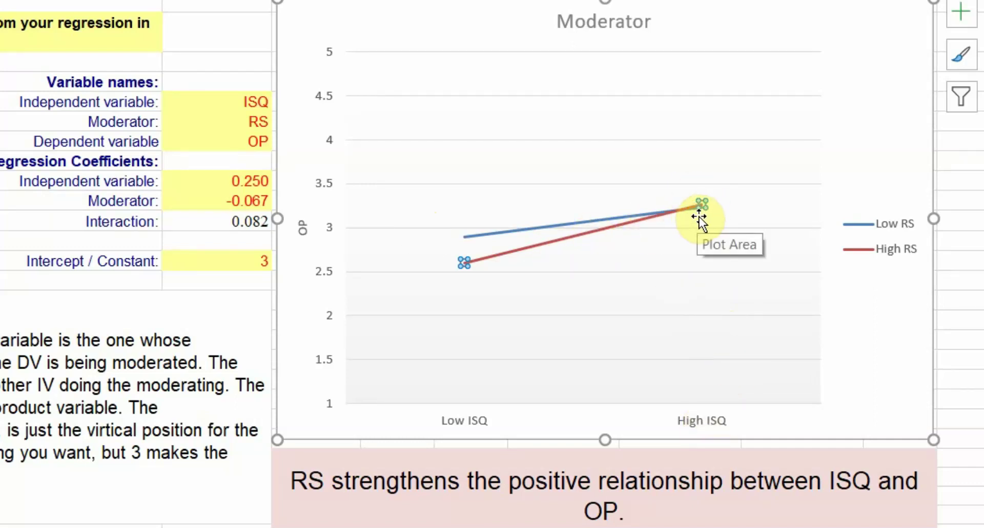
left_click(873, 225)
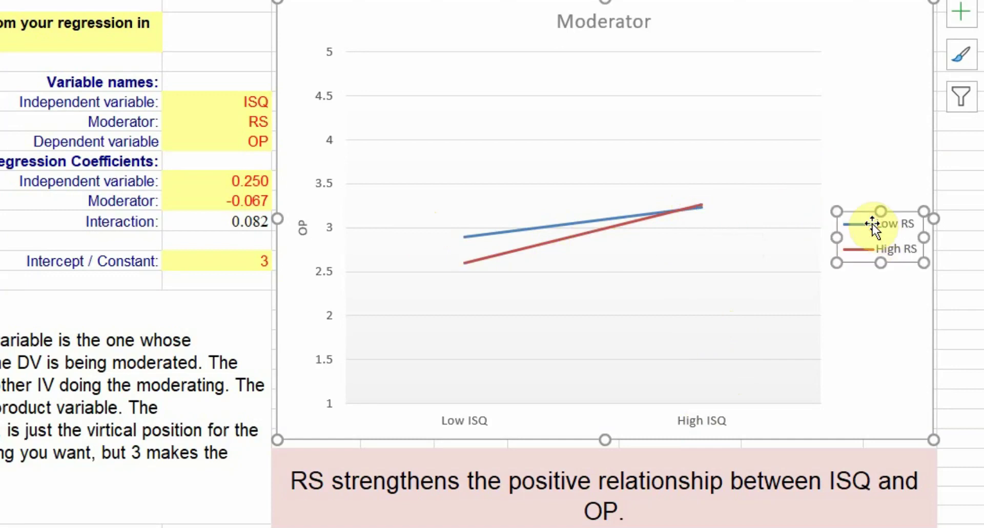
left_click(517, 230)
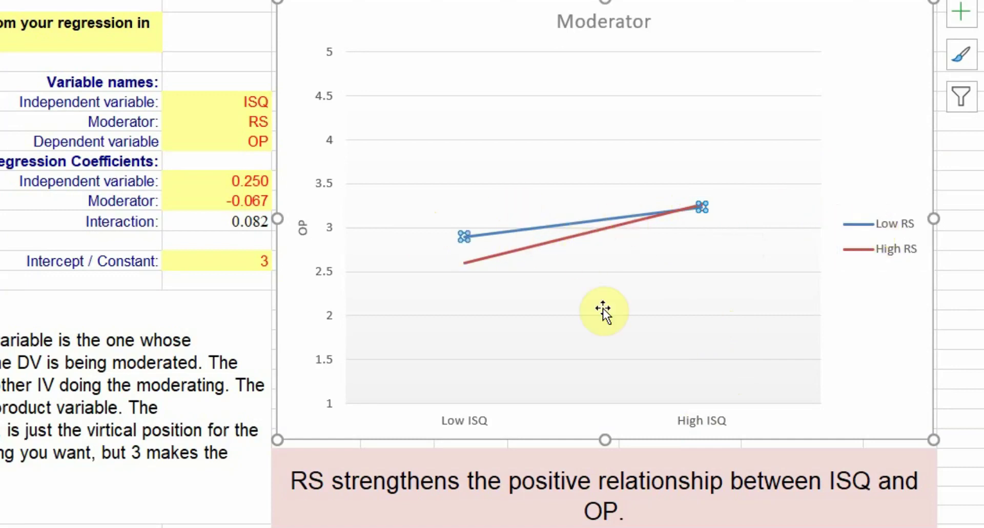